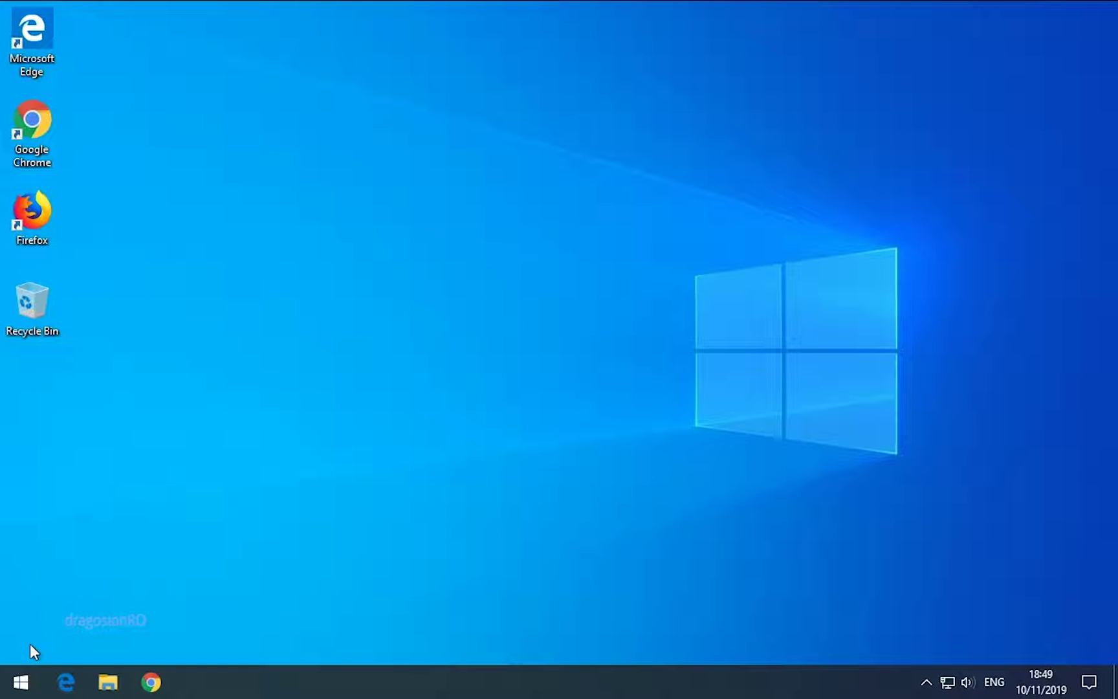
# Open Settings from a 'sett' Start search and close it, then search Start for 'power'.
pyautogui.click(22, 688)
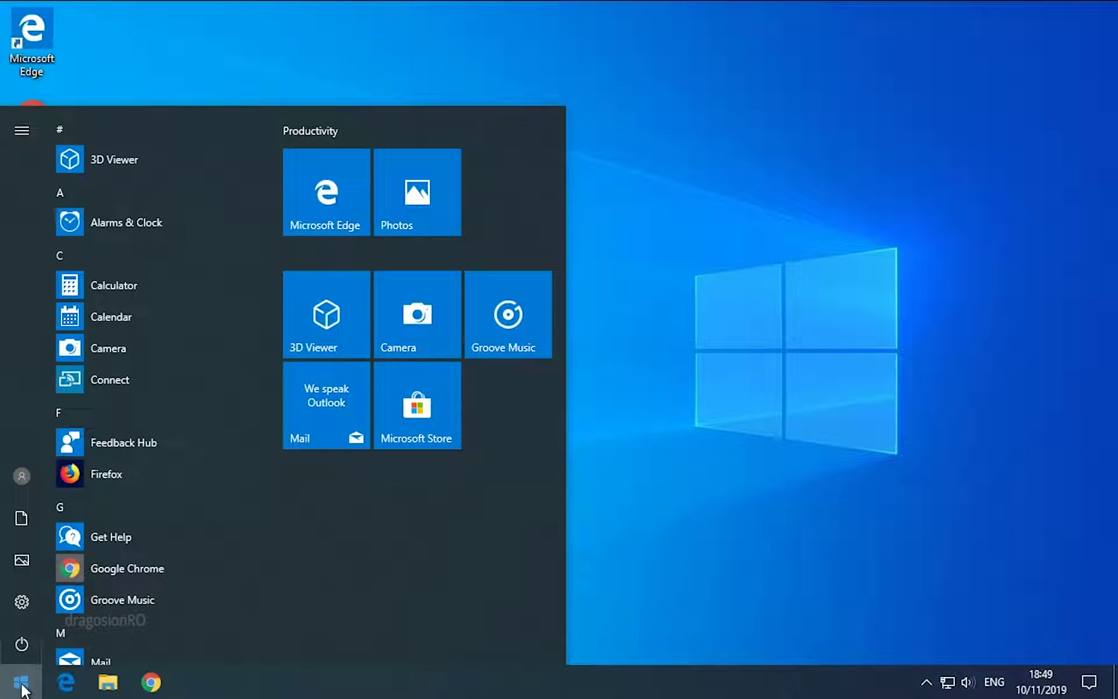
pyautogui.write('sett')
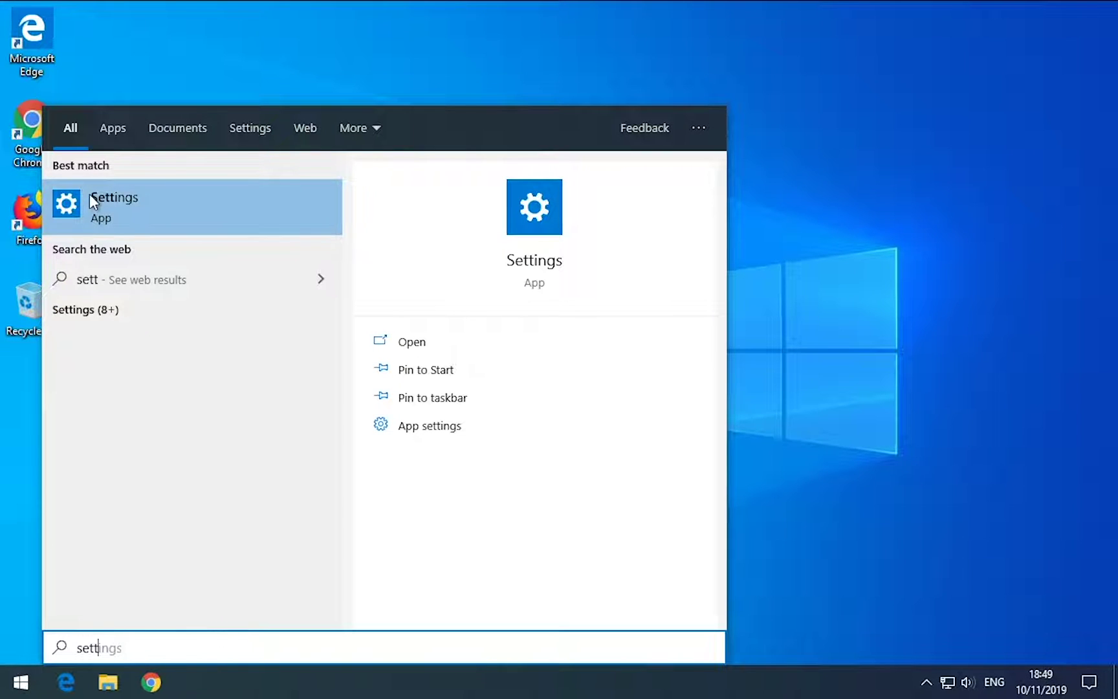
pyautogui.click(90, 197)
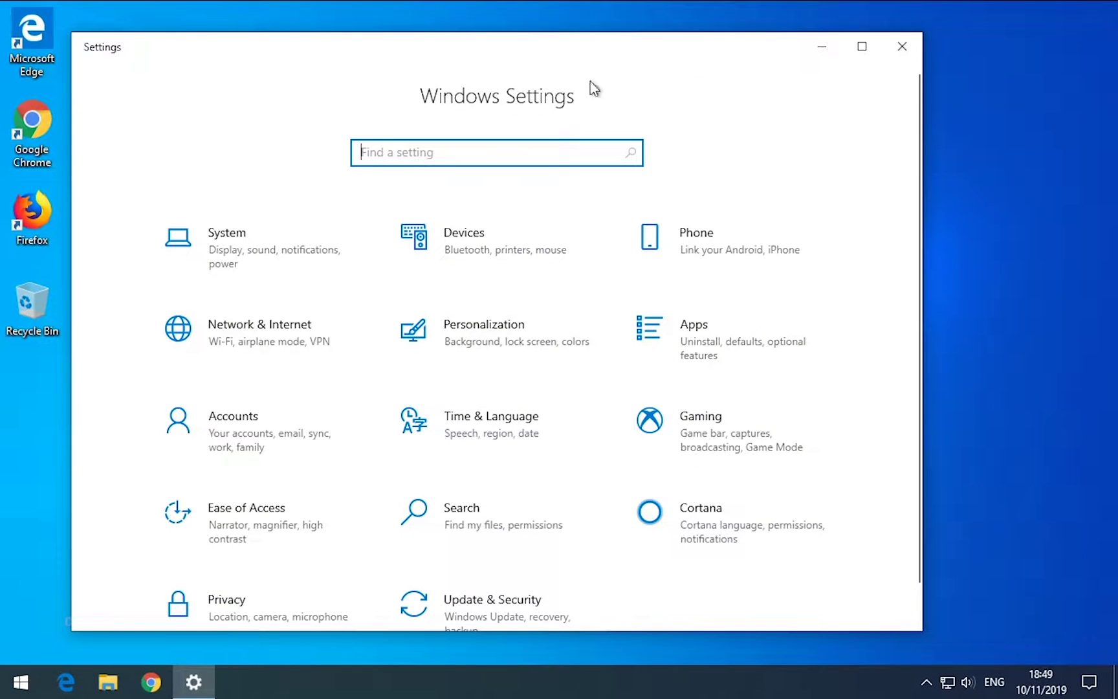
pyautogui.click(899, 49)
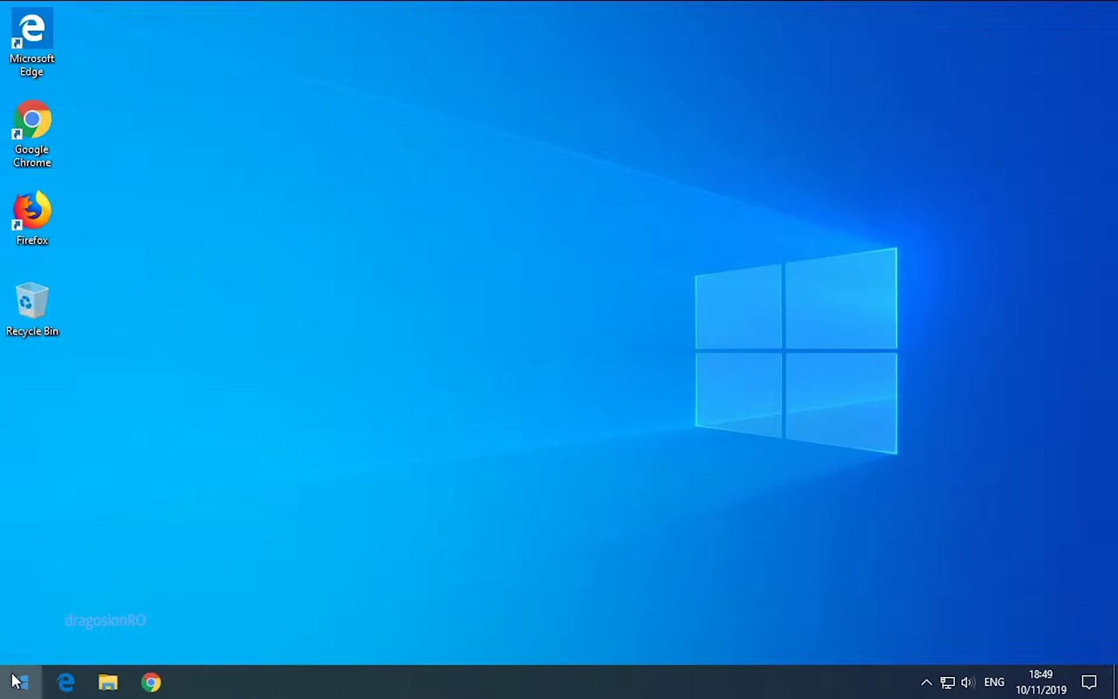
pyautogui.click(15, 680)
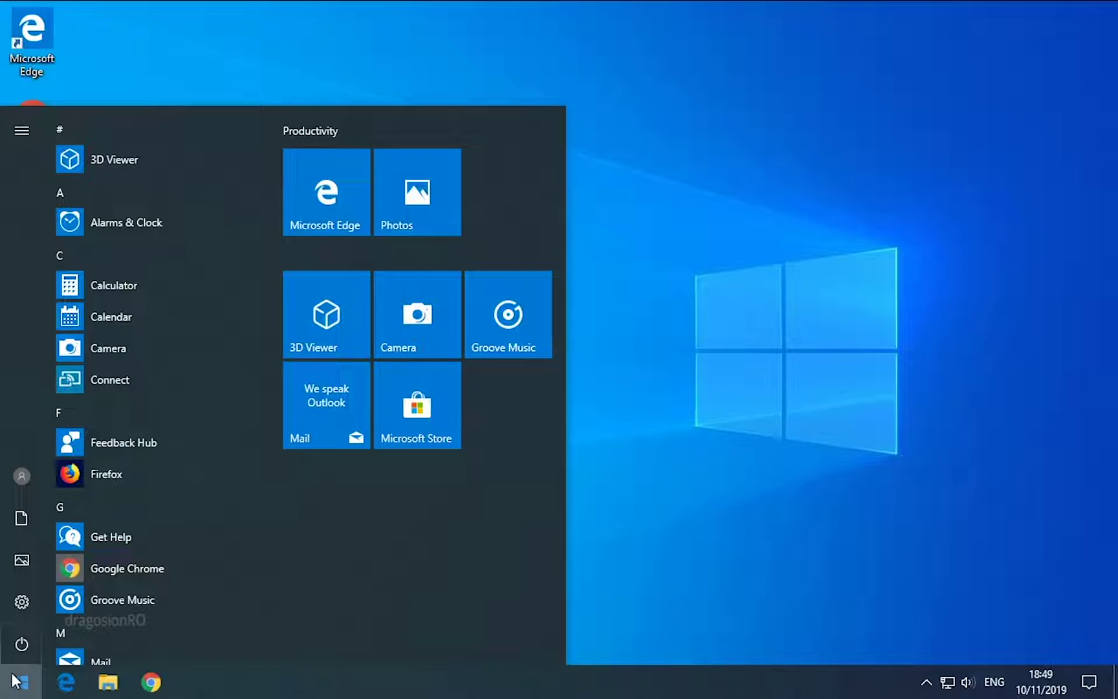
pyautogui.write('power')
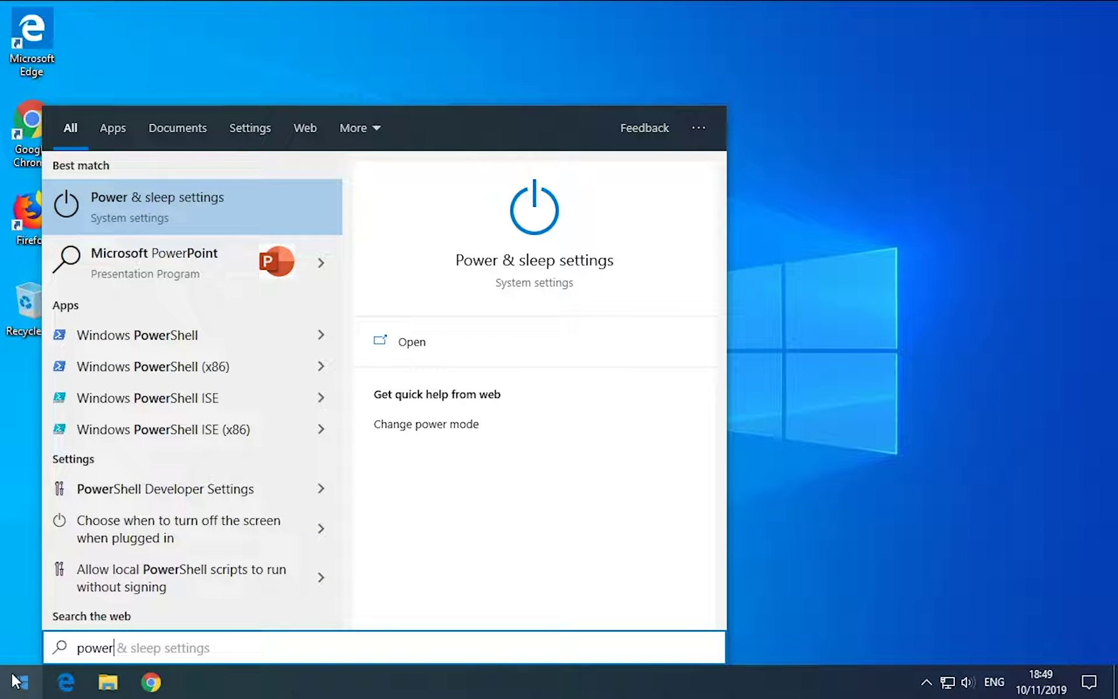
# Open the Power & sleep settings result, then reposition and enlarge the Settings window.
pyautogui.click(104, 207)
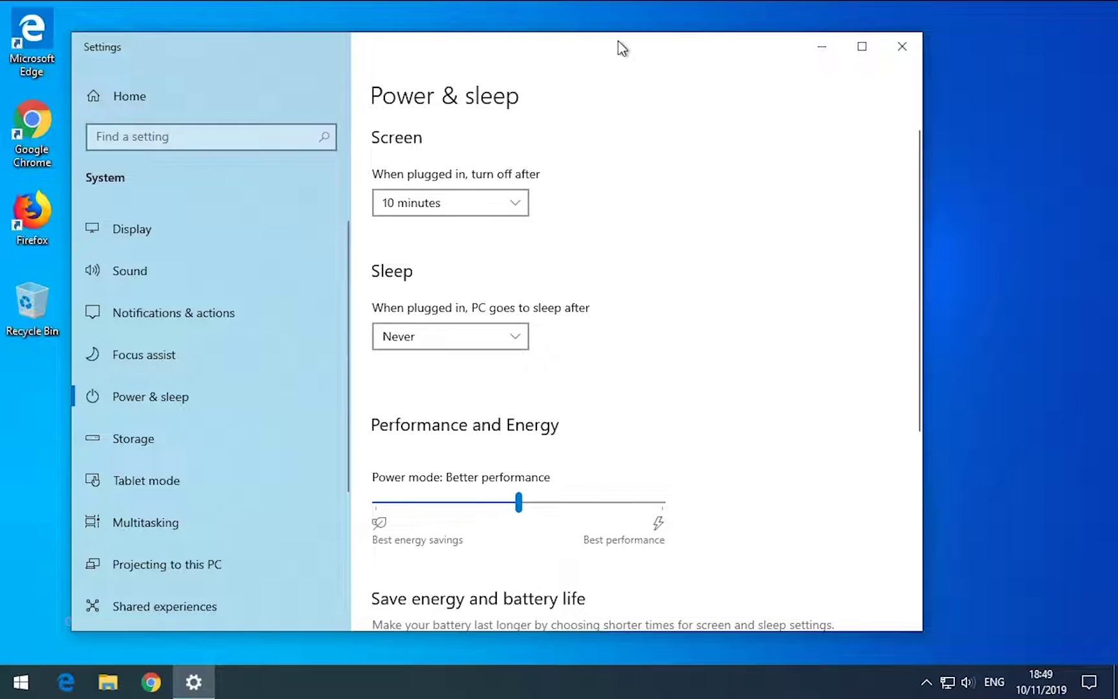
pyautogui.moveTo(617, 43); pyautogui.dragTo(610, 30)
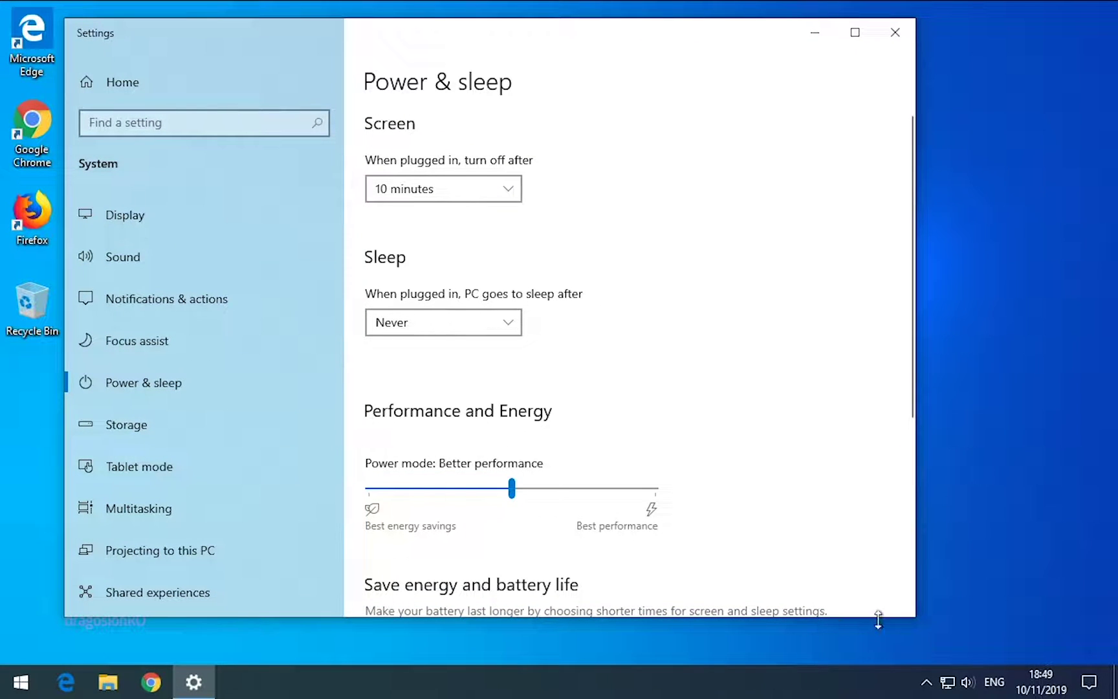
pyautogui.moveTo(909, 620); pyautogui.dragTo(1007, 648)
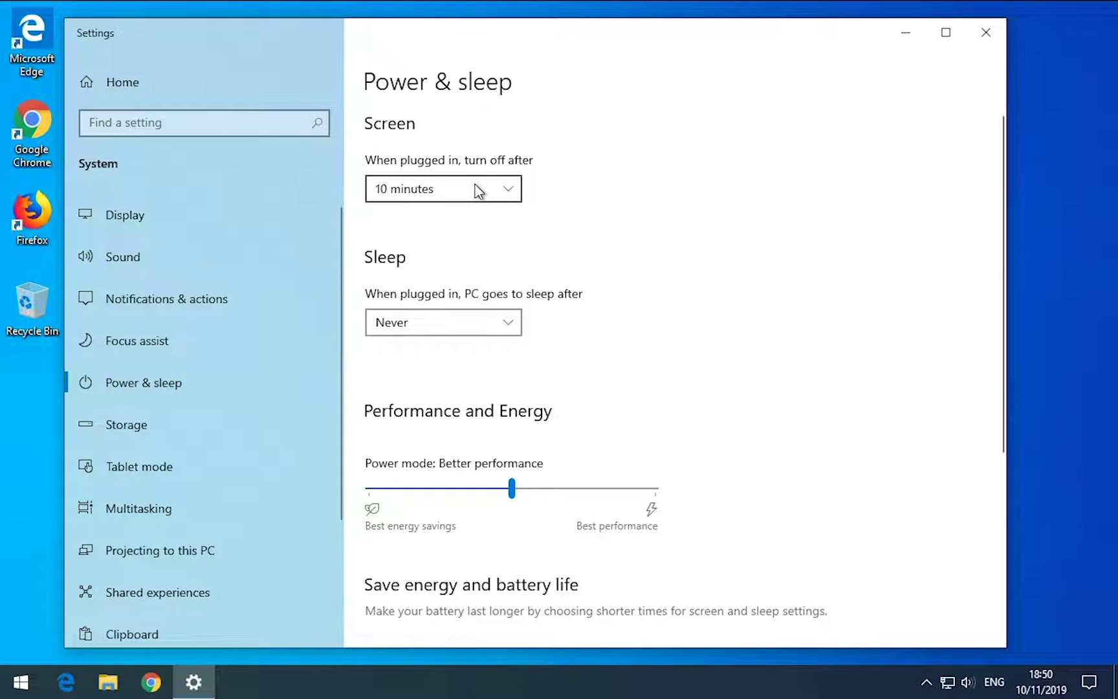
# Set the PC to sleep after 30 minutes when plugged in.
pyautogui.click(440, 194)
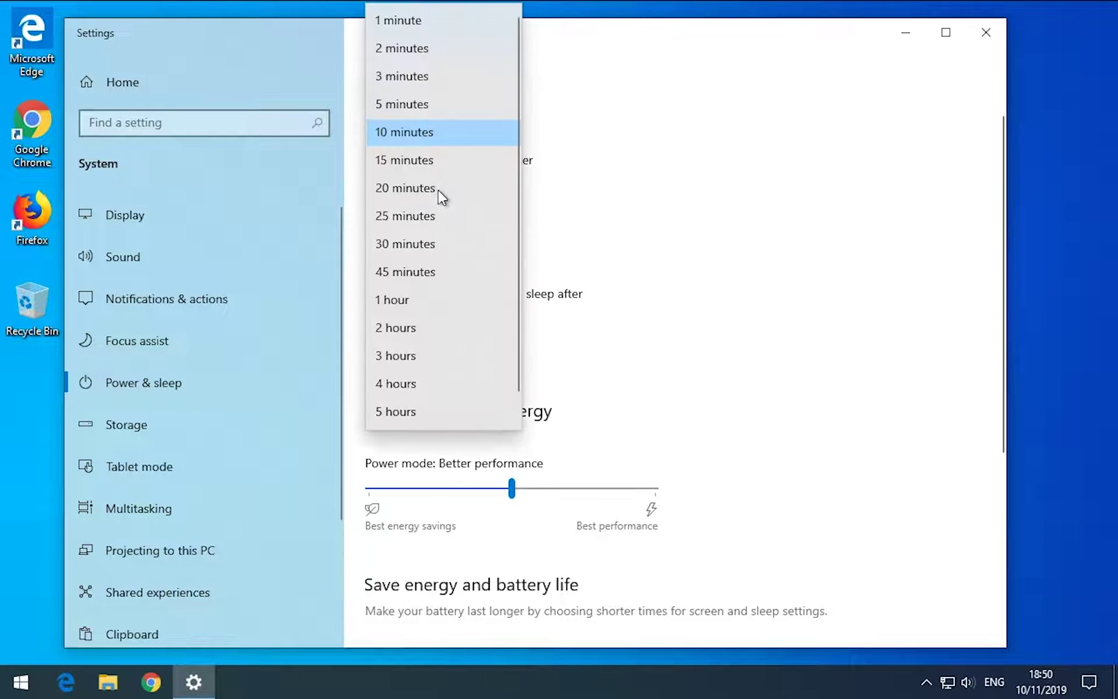
pyautogui.press('Escape')
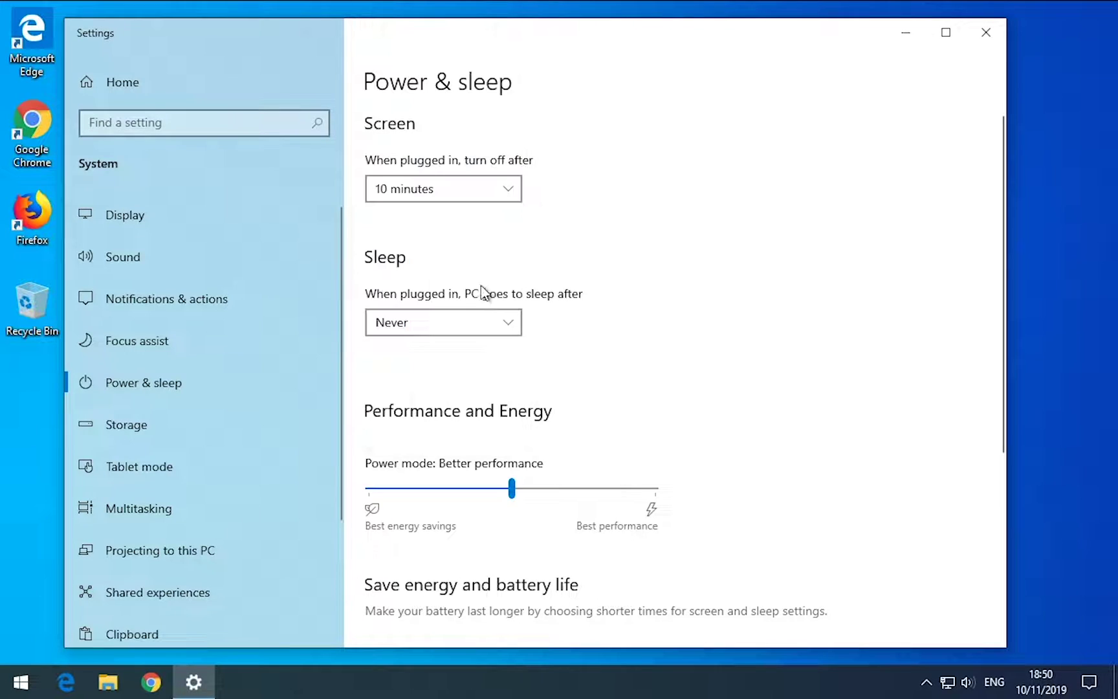
pyautogui.click(484, 329)
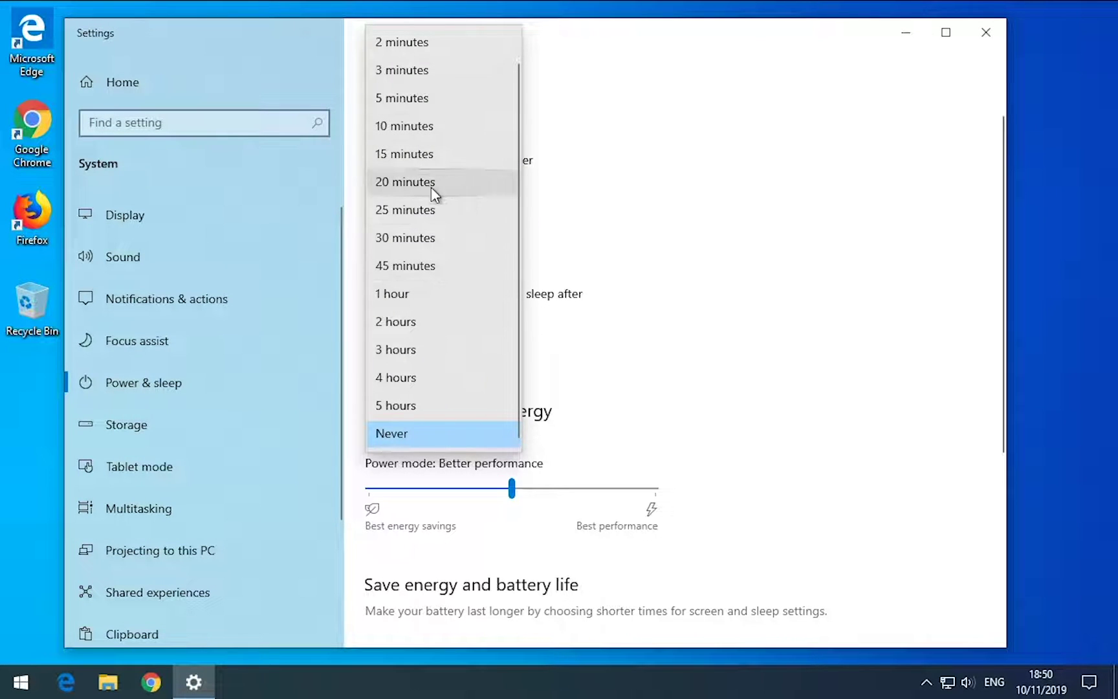
pyautogui.click(419, 244)
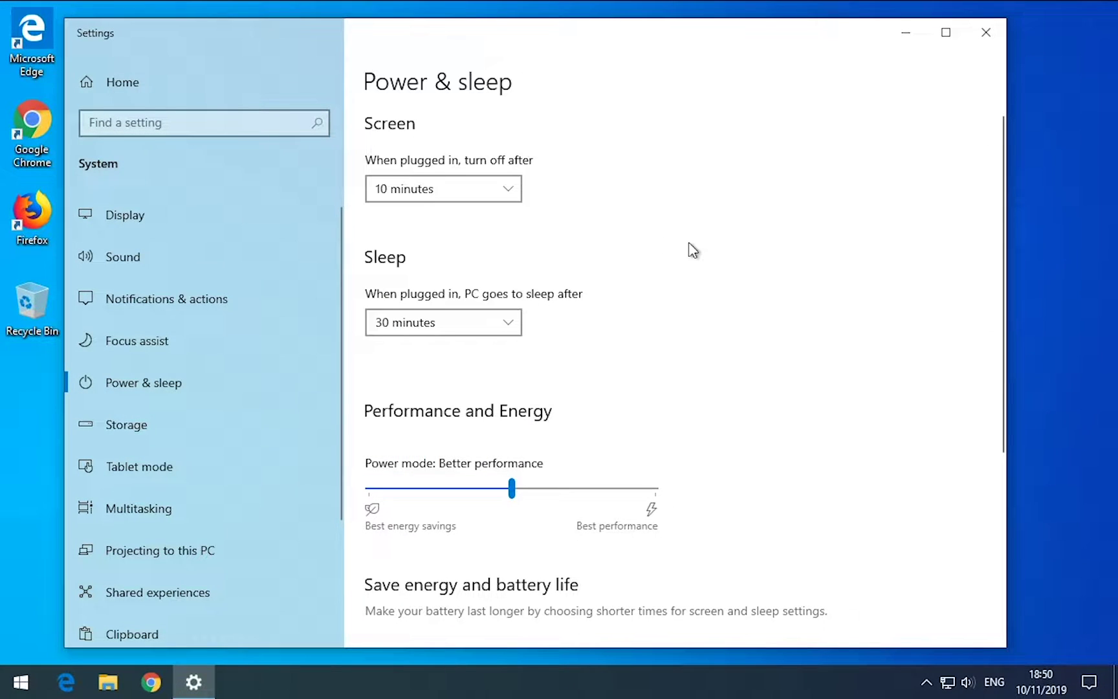
# Try screen timeouts of Never and 1 hour, settling on 15 minutes.
pyautogui.click(506, 194)
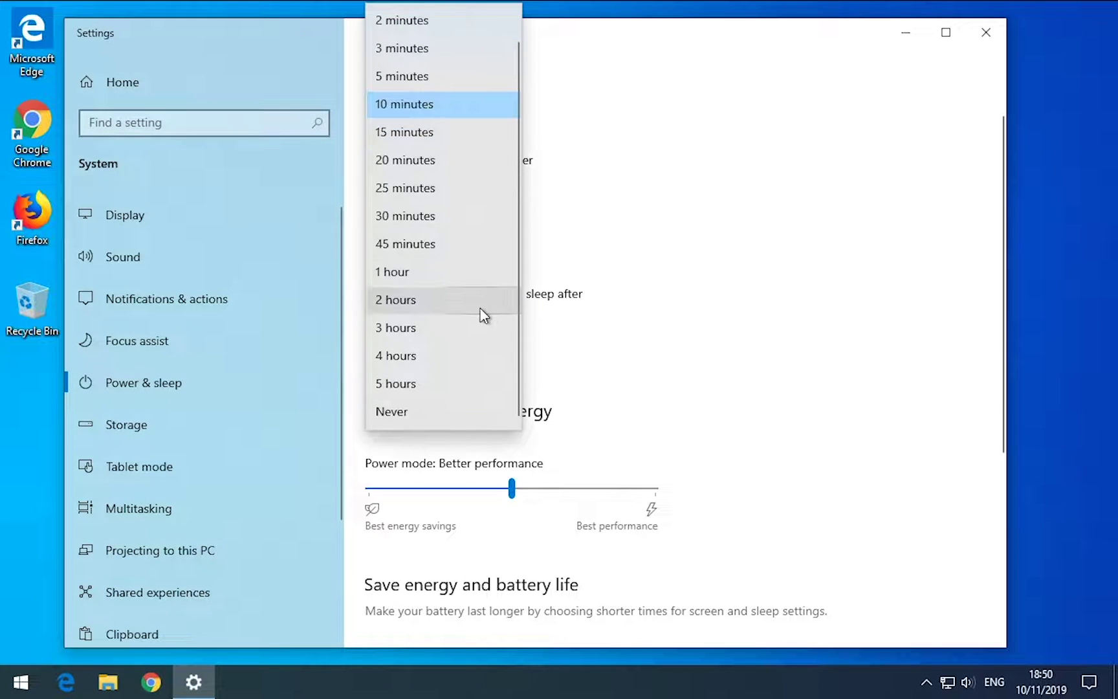
pyautogui.click(404, 414)
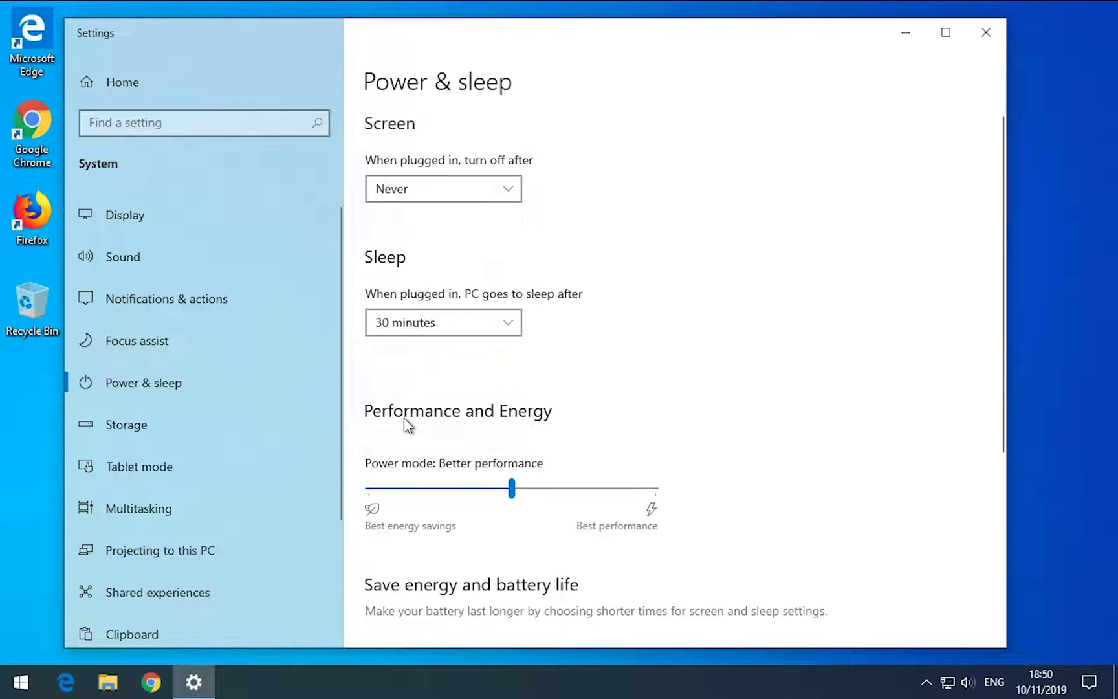
pyautogui.click(511, 193)
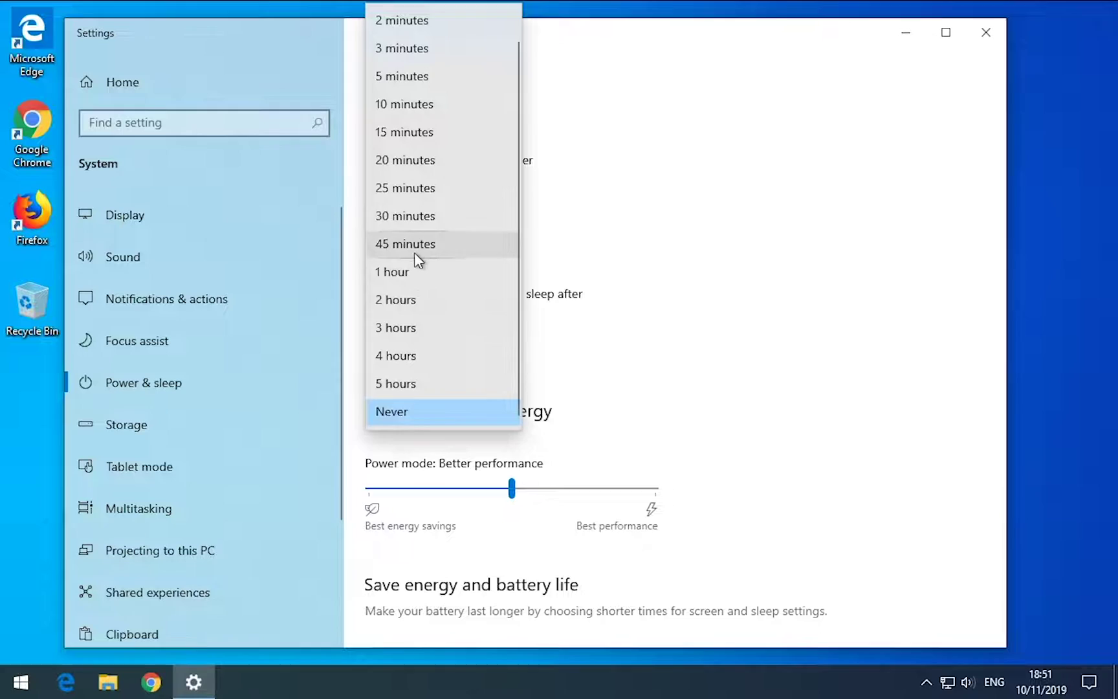
pyautogui.click(433, 270)
pyautogui.click(481, 190)
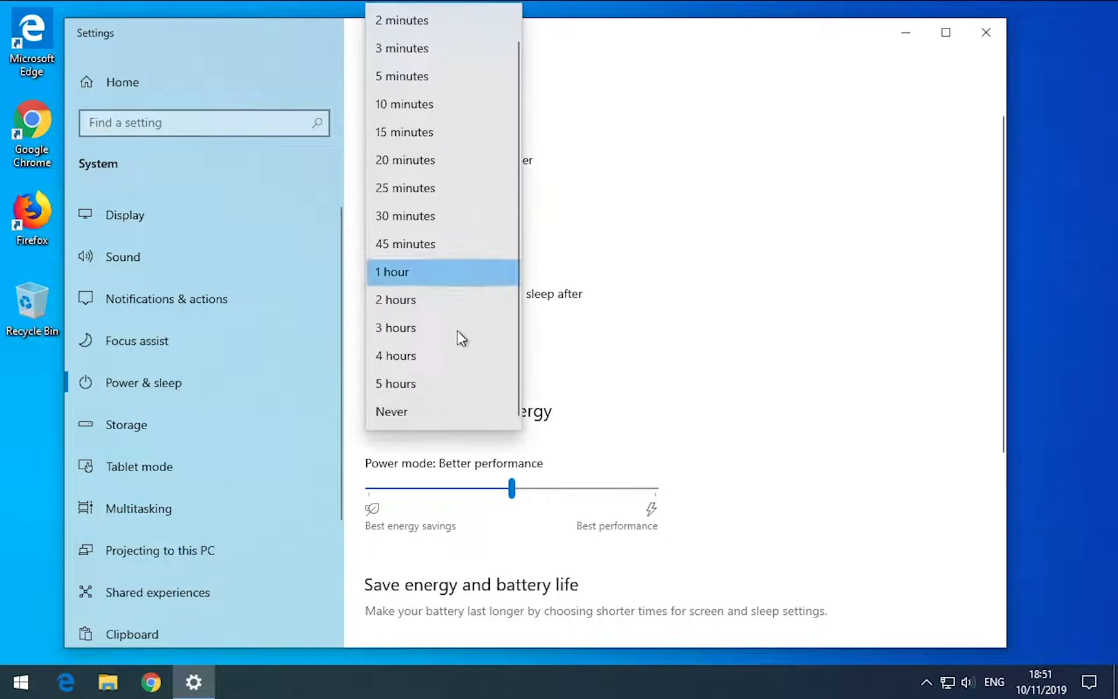
pyautogui.click(432, 413)
pyautogui.click(457, 191)
pyautogui.scroll(1, 445, 217)
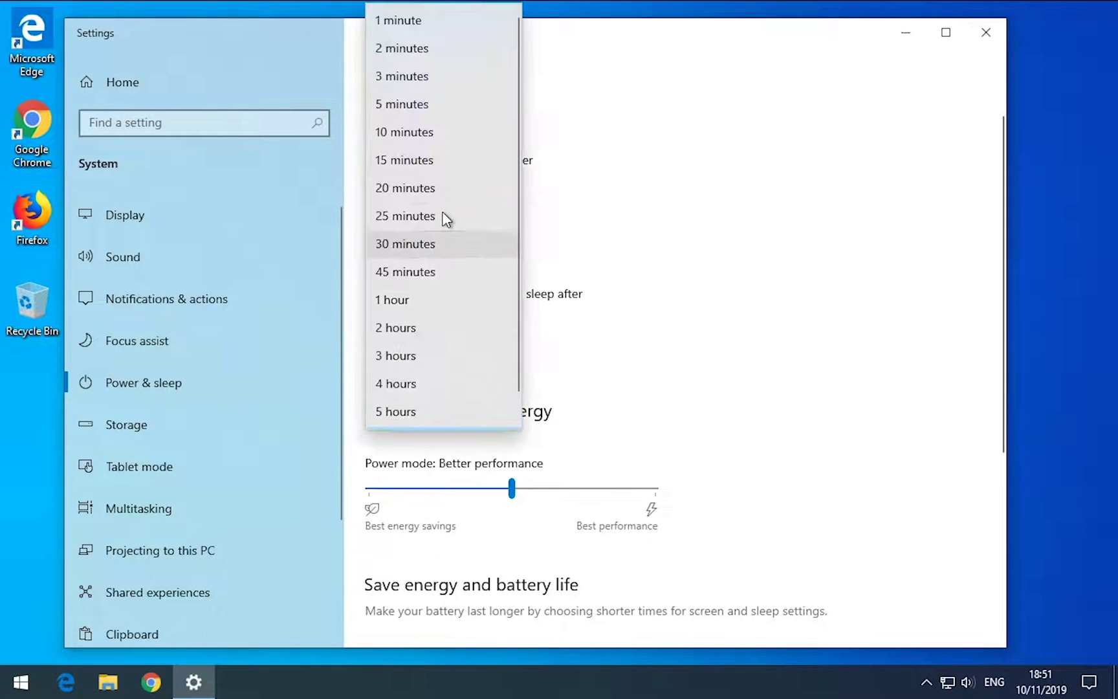
pyautogui.click(407, 160)
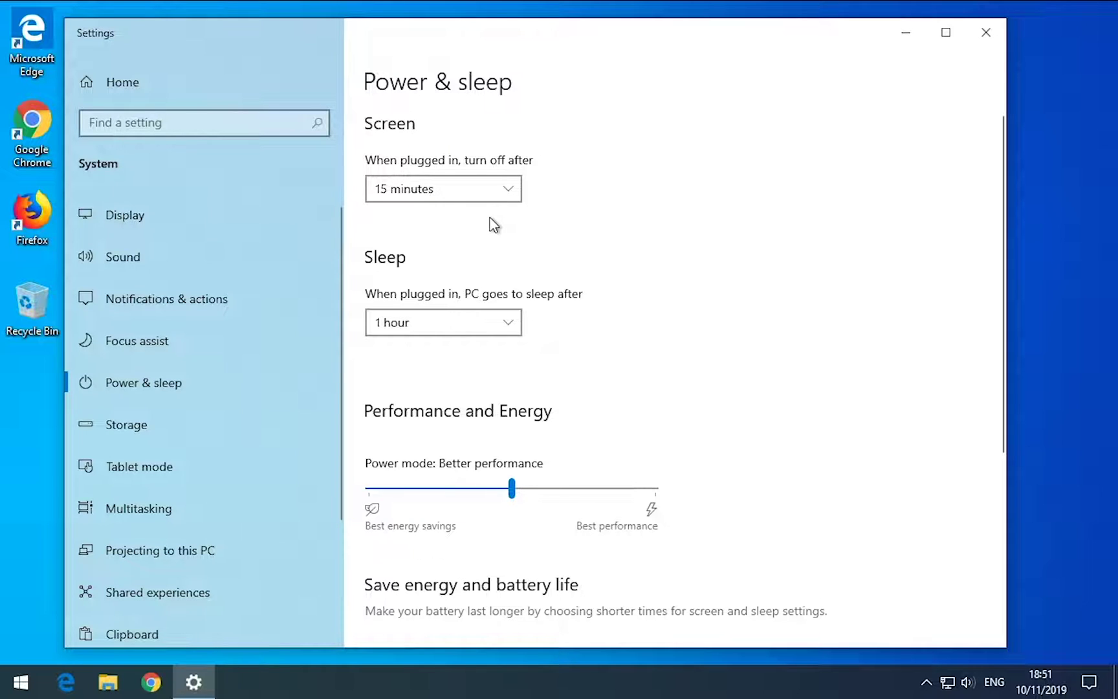
# Choose Never for Sleep and Never for Screen, then scroll down to Related settings.
pyautogui.click(510, 326)
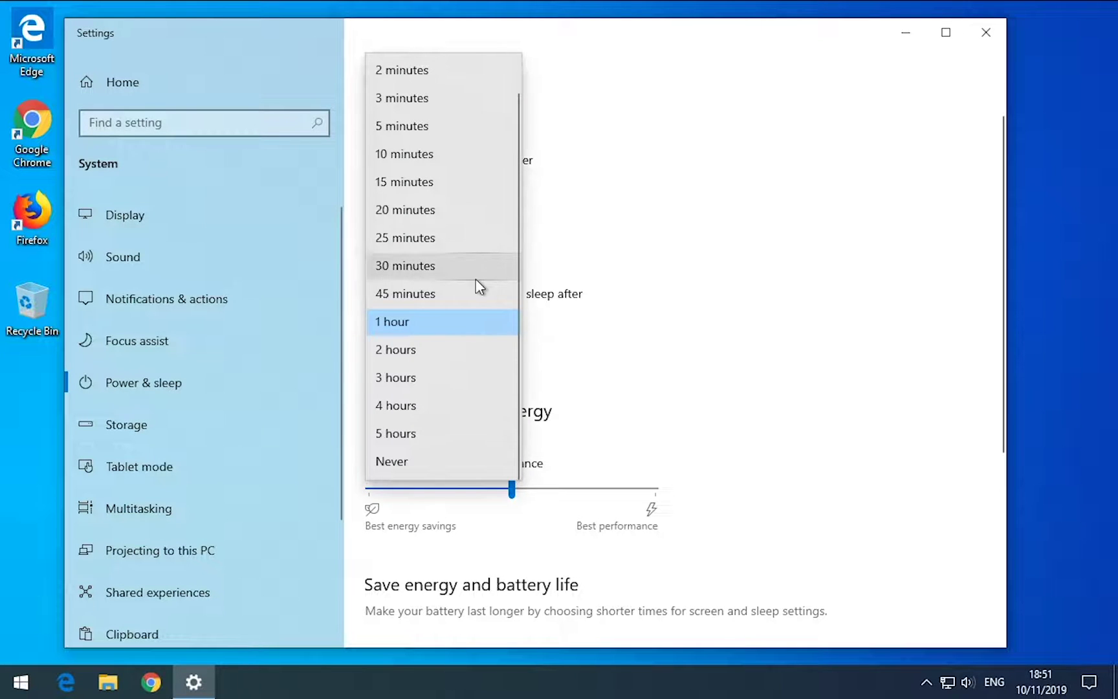
pyautogui.click(416, 462)
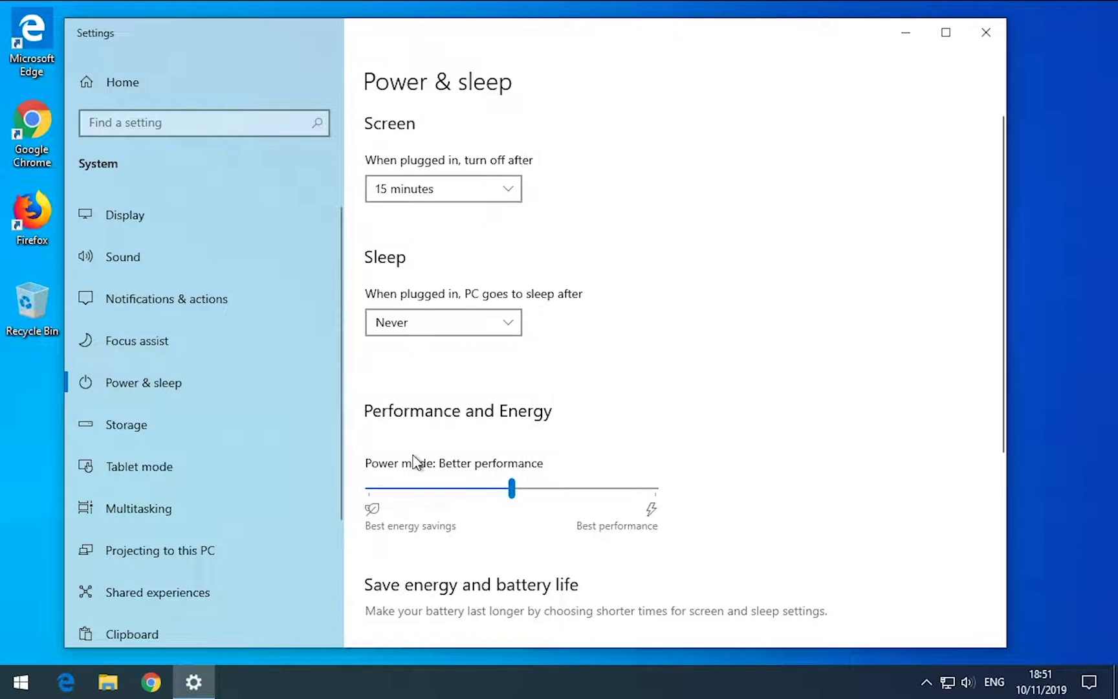
pyautogui.click(451, 194)
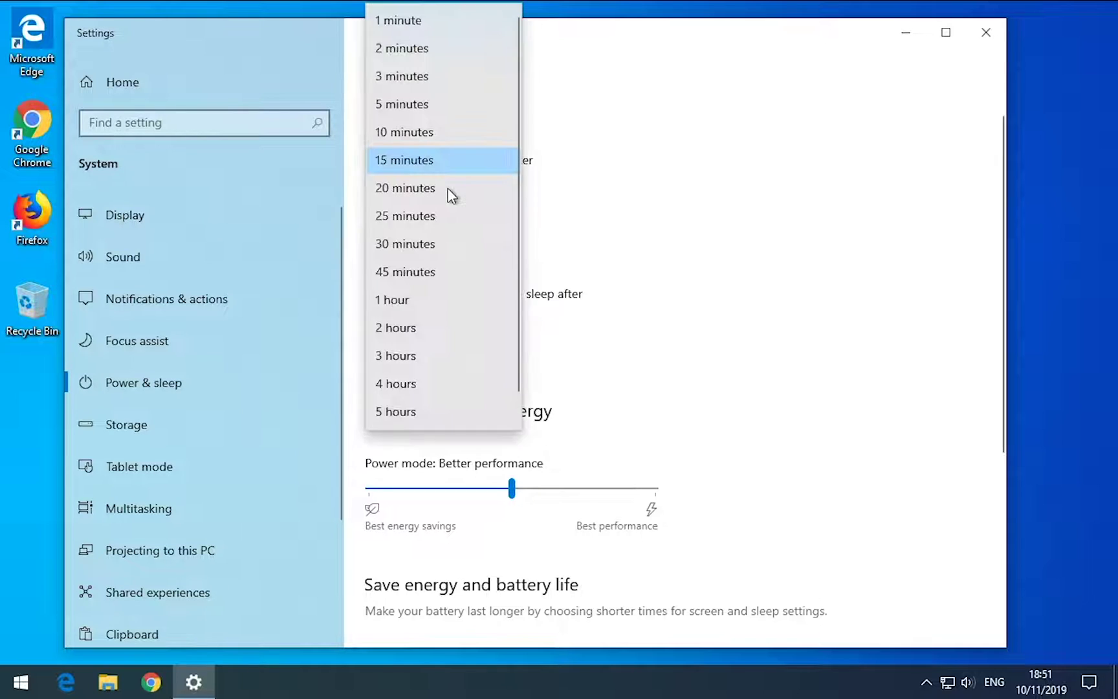
pyautogui.scroll(-1, 421, 401)
pyautogui.click(409, 414)
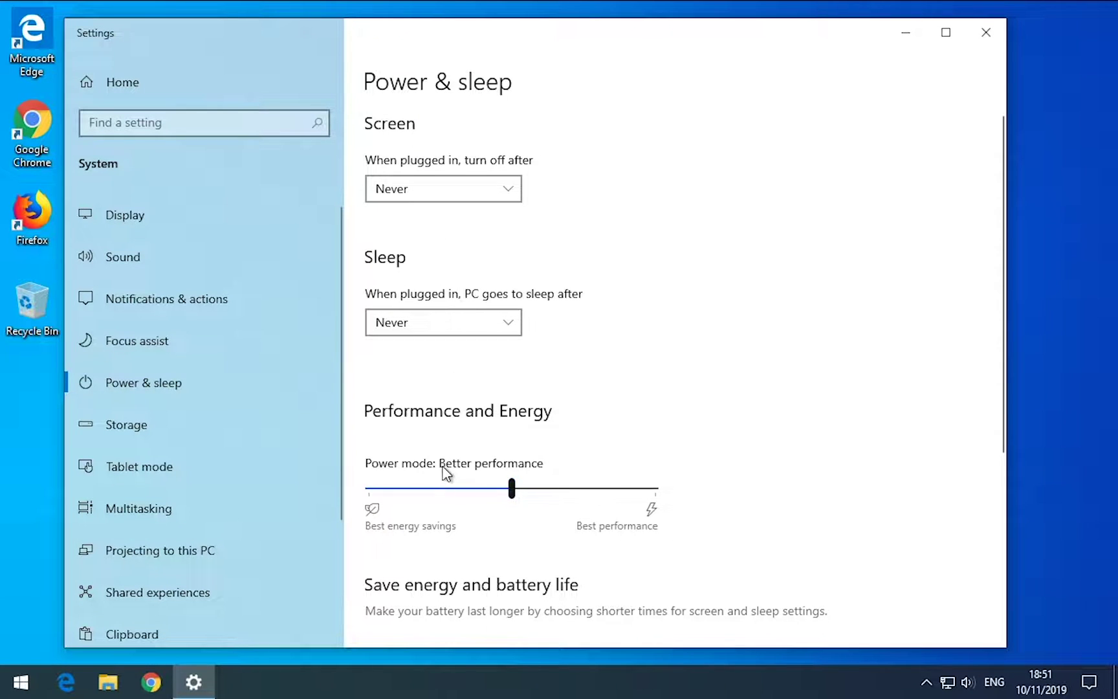
pyautogui.scroll(-3, 492, 389)
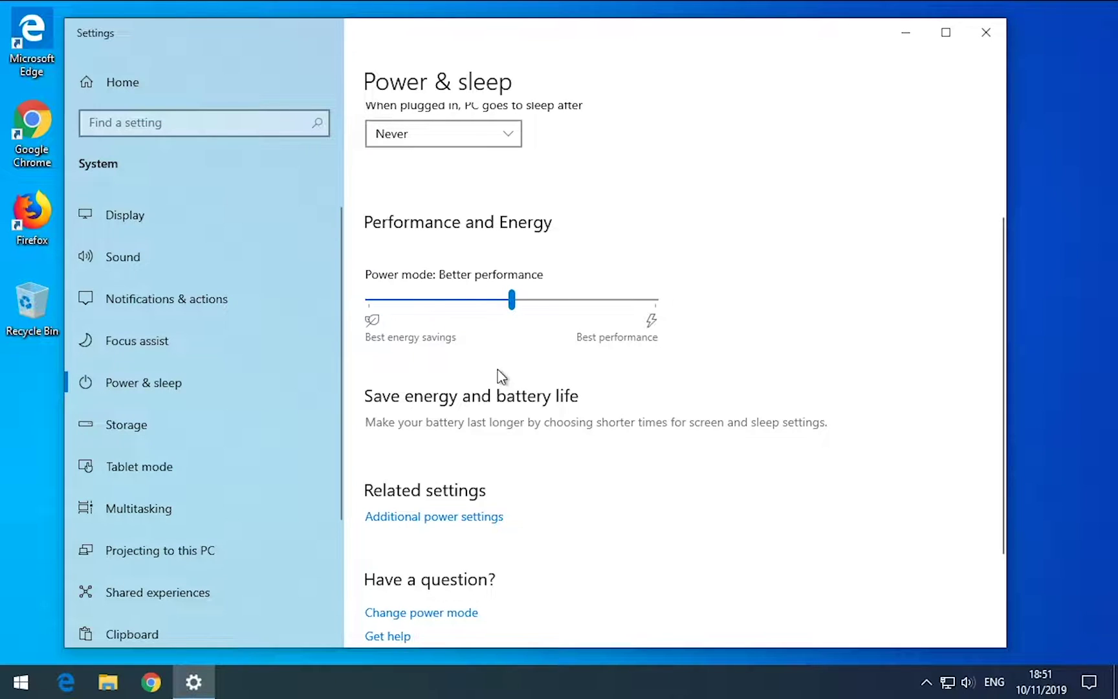
# Open Additional power settings and the Balanced plan's Change plan settings page.
pyautogui.click(476, 518)
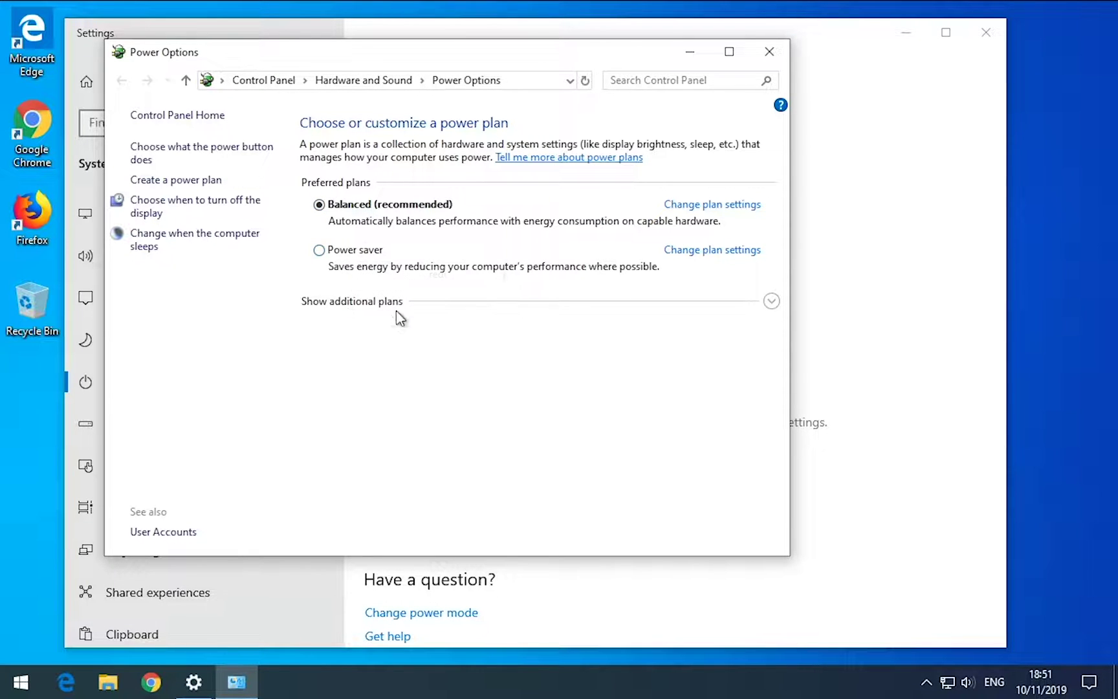
pyautogui.click(688, 205)
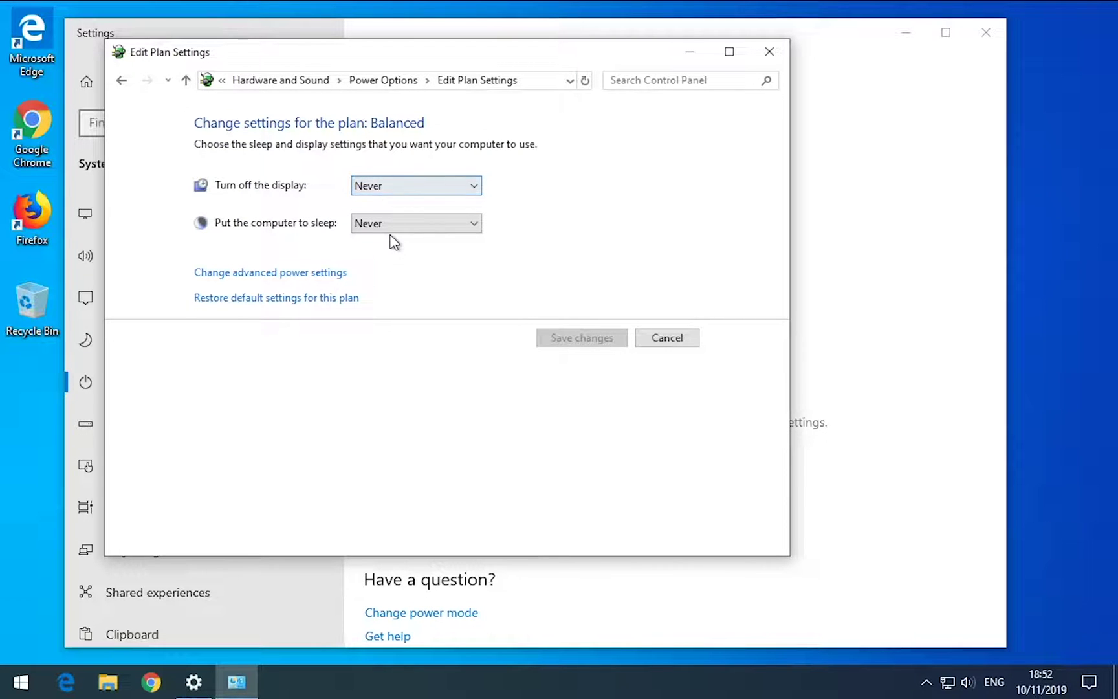
# Review Balanced's advanced settings: Sleep, Hard disk 20-minute turn-off, and USB settings.
pyautogui.click(327, 272)
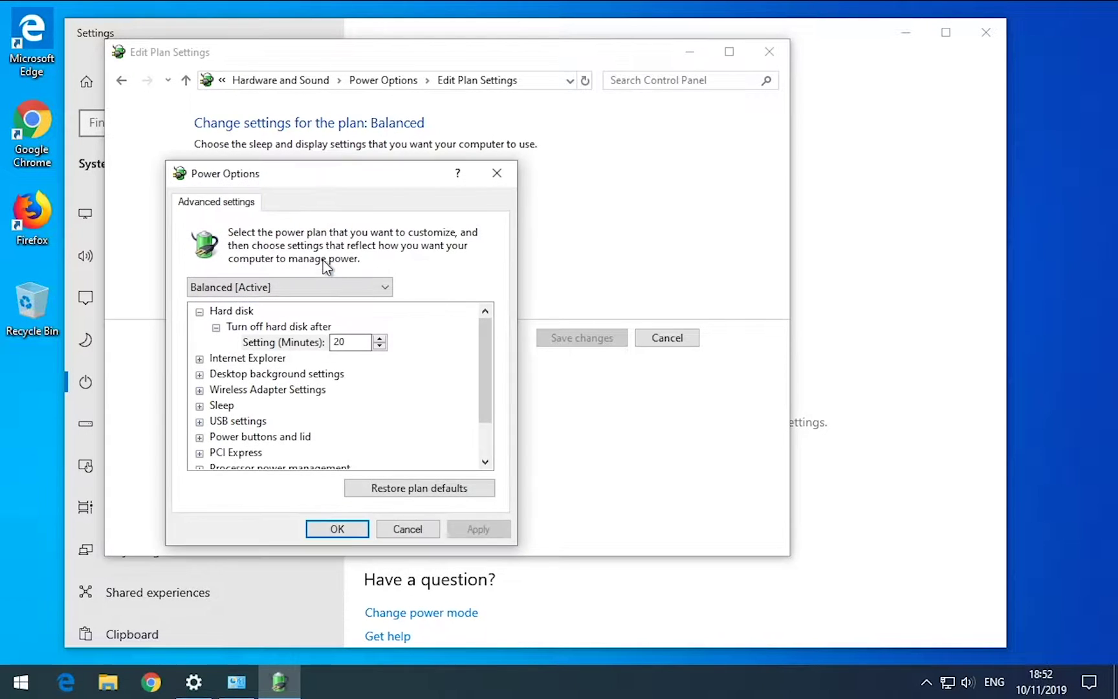
pyautogui.moveTo(342, 175); pyautogui.dragTo(410, 118)
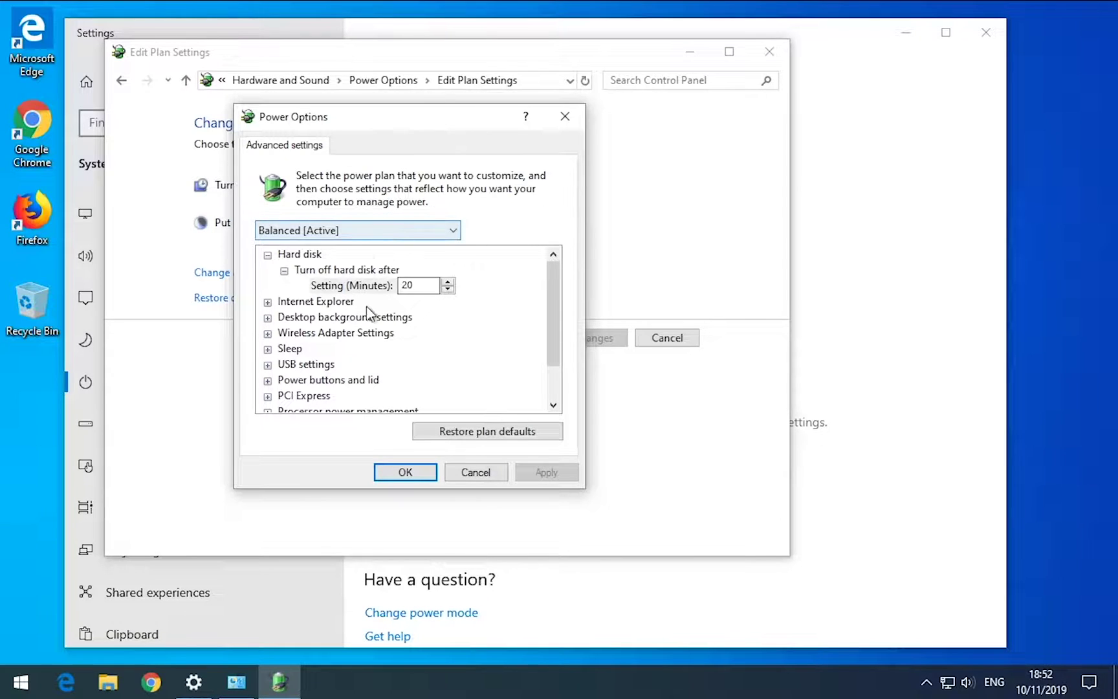
pyautogui.scroll(-1, 366, 375)
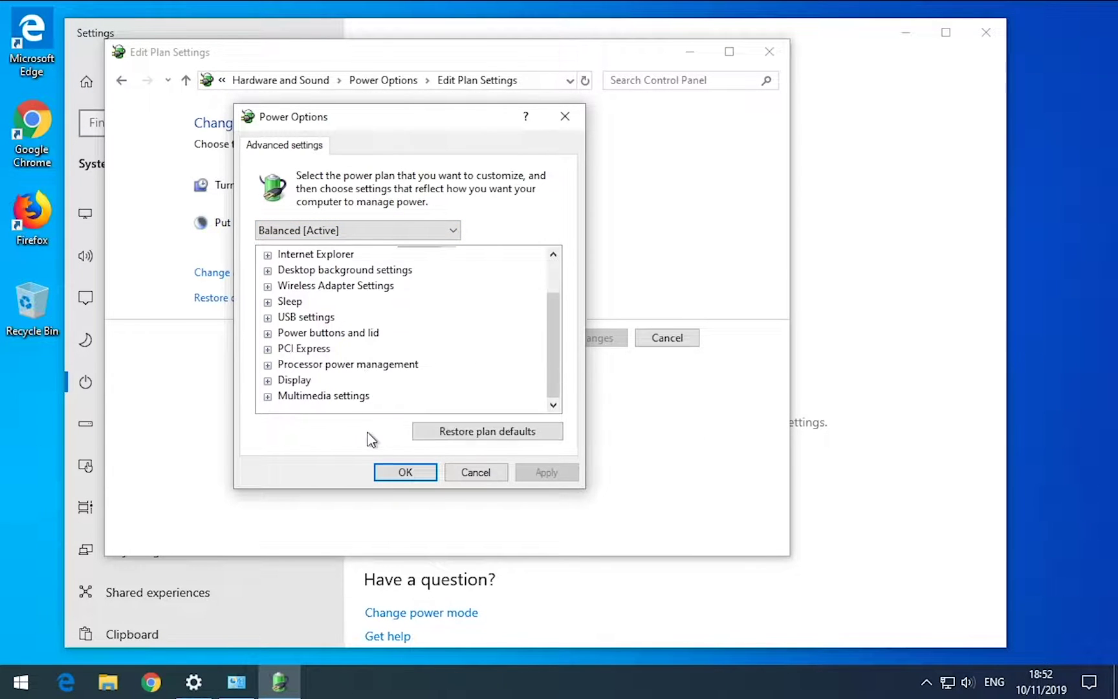
pyautogui.scroll(1, 365, 375)
pyautogui.click(291, 350)
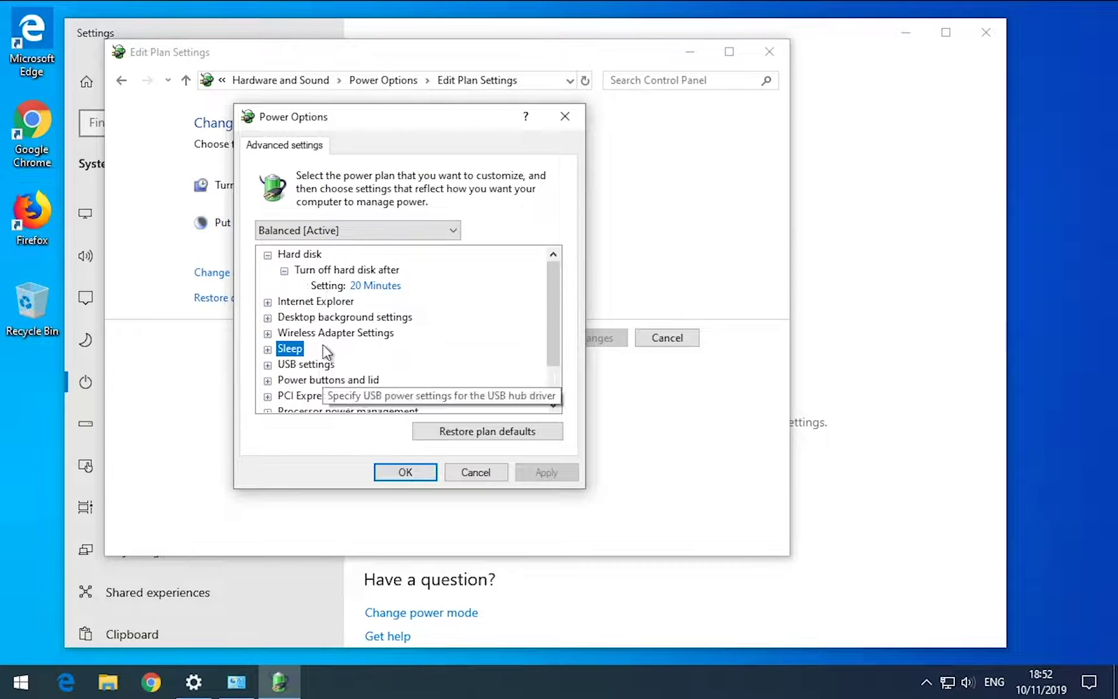
pyautogui.click(303, 254)
pyautogui.click(324, 270)
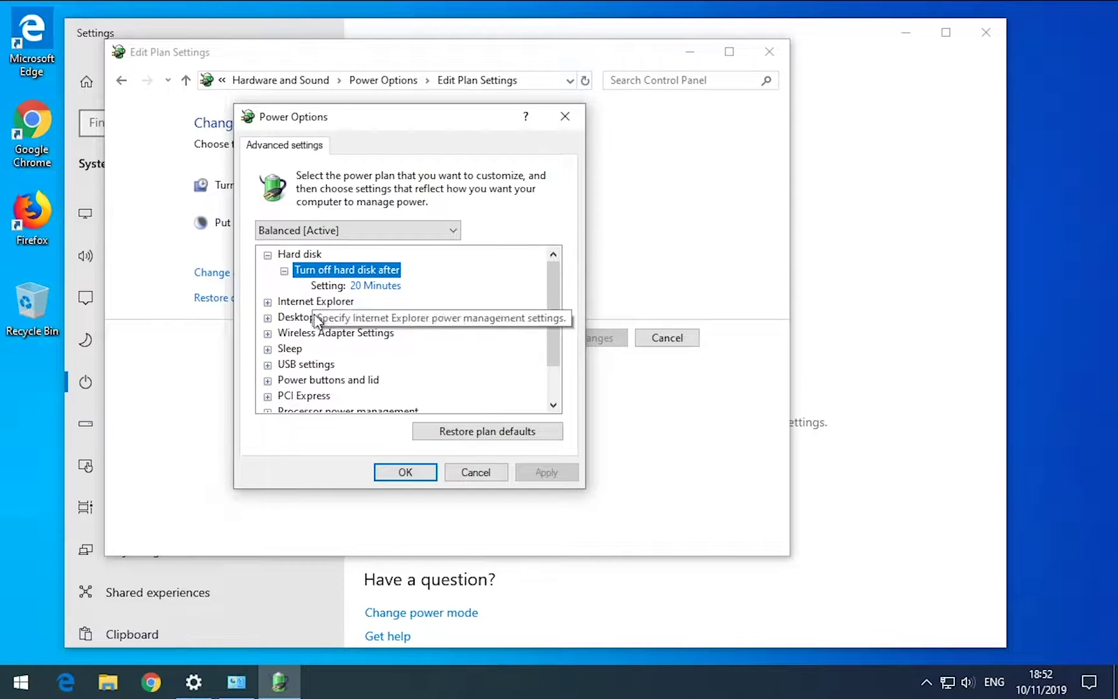
pyautogui.click(387, 291)
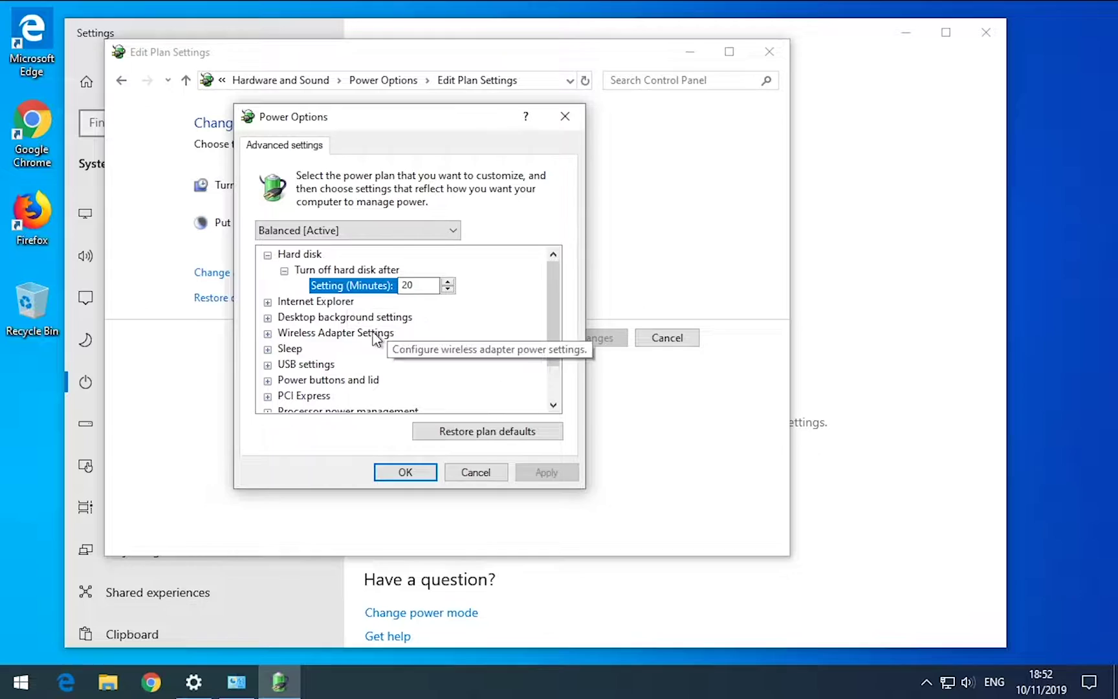
pyautogui.scroll(-1, 414, 374)
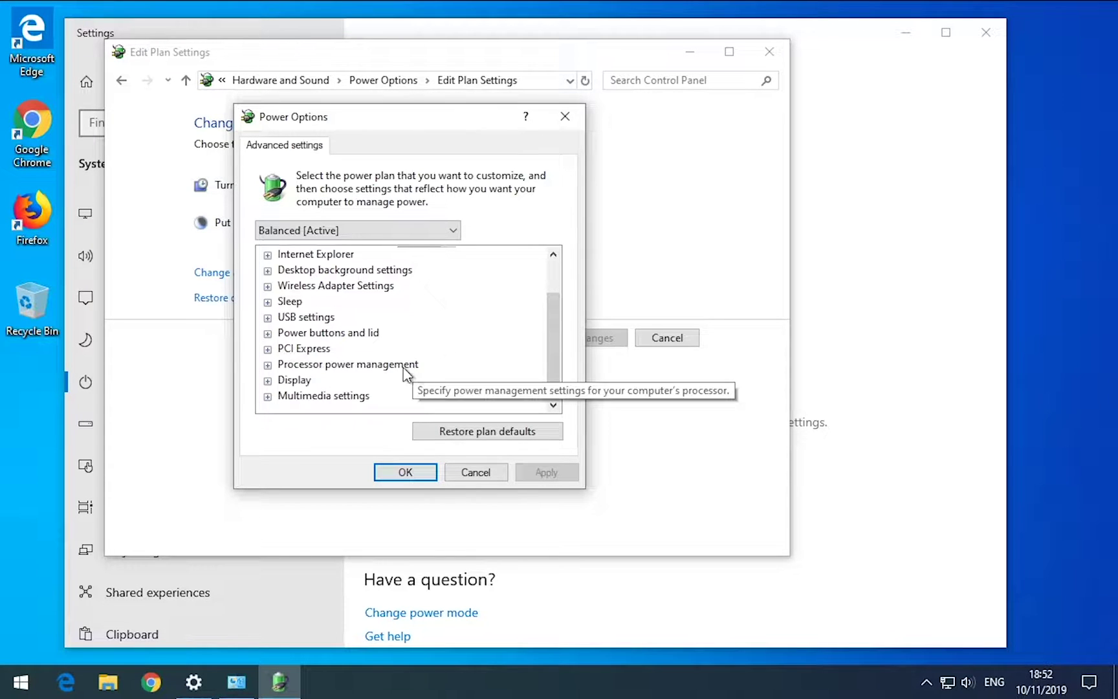
pyautogui.click(327, 317)
pyautogui.click(267, 318)
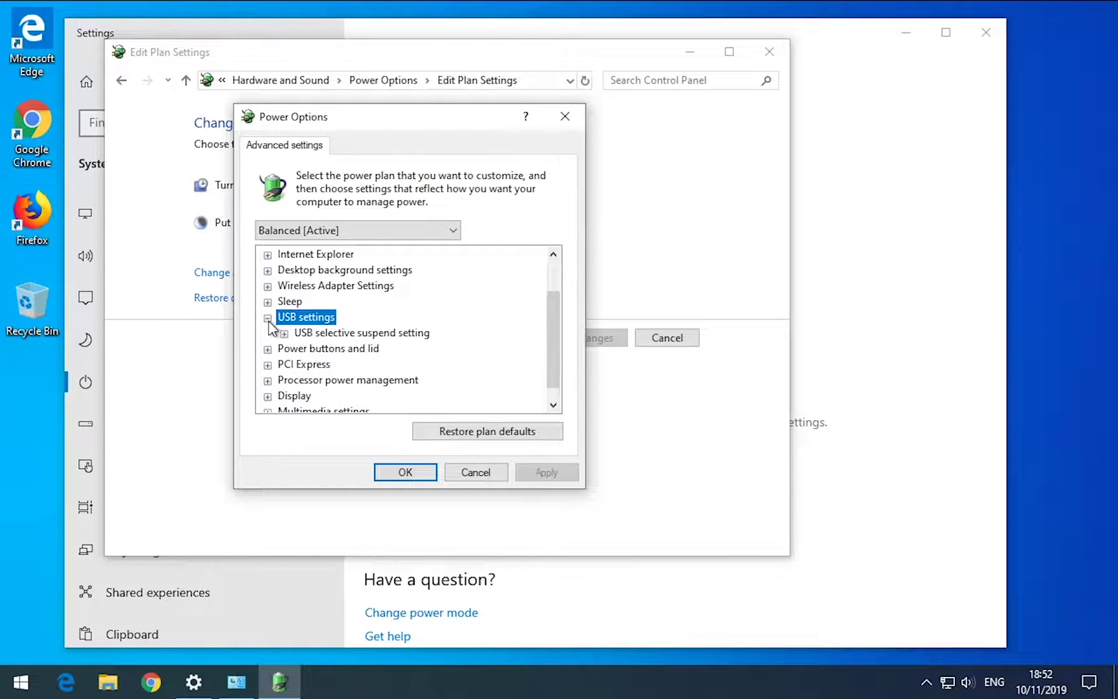
pyautogui.click(267, 318)
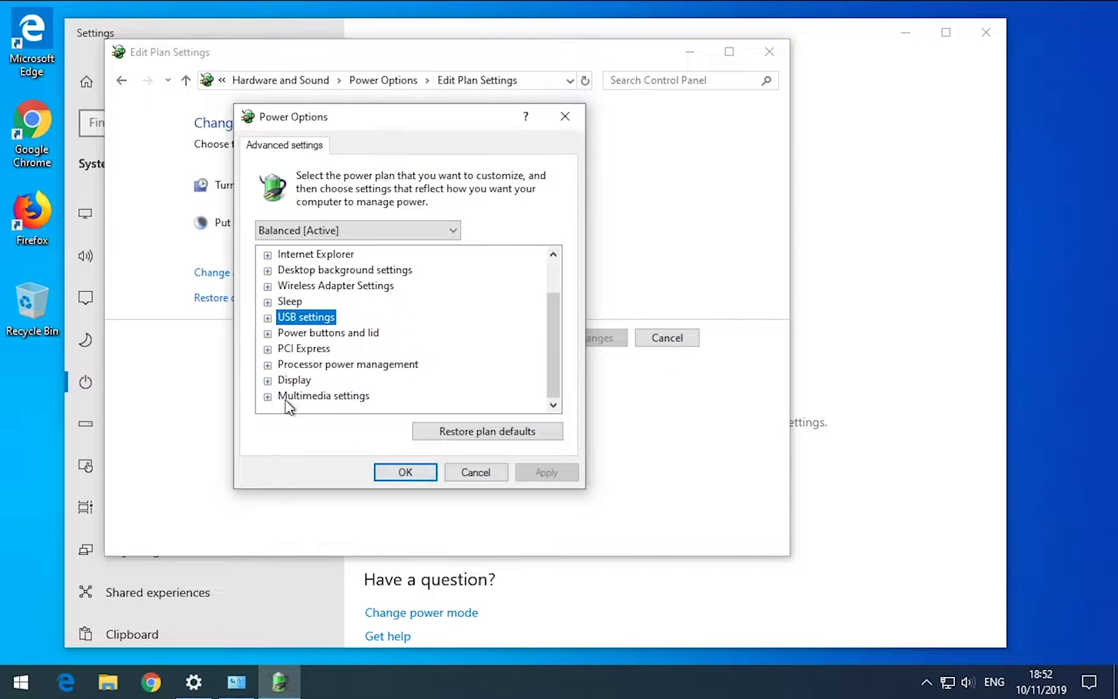
# Switch the view to High performance and Power saver plans, then close the dialog with OK.
pyautogui.click(325, 231)
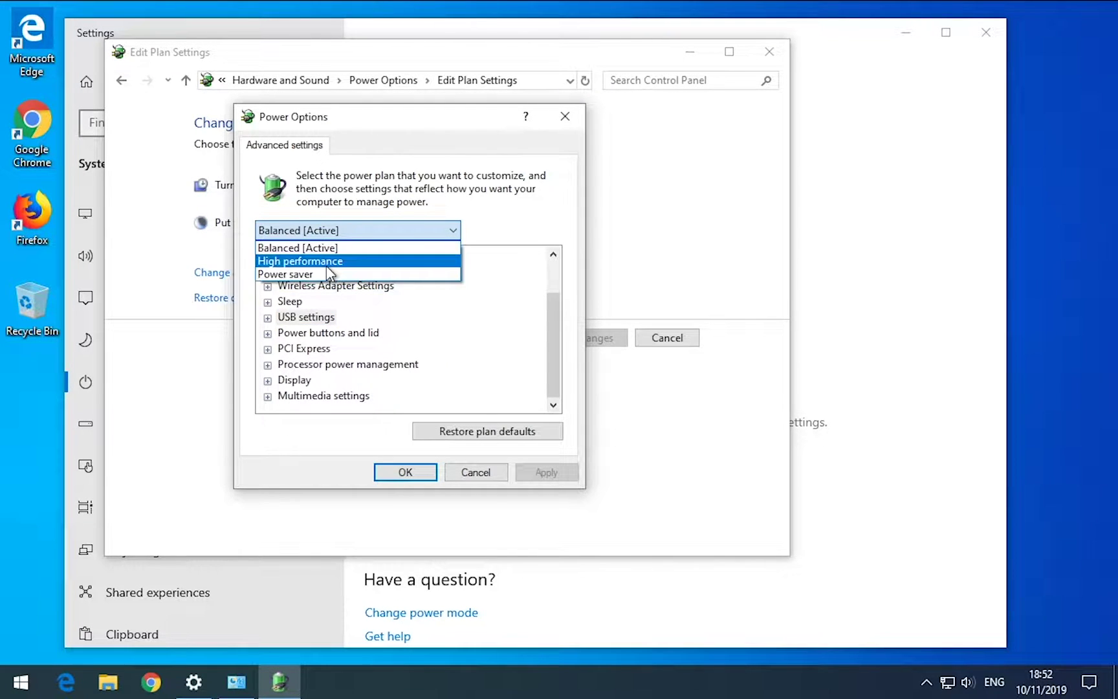
pyautogui.click(326, 263)
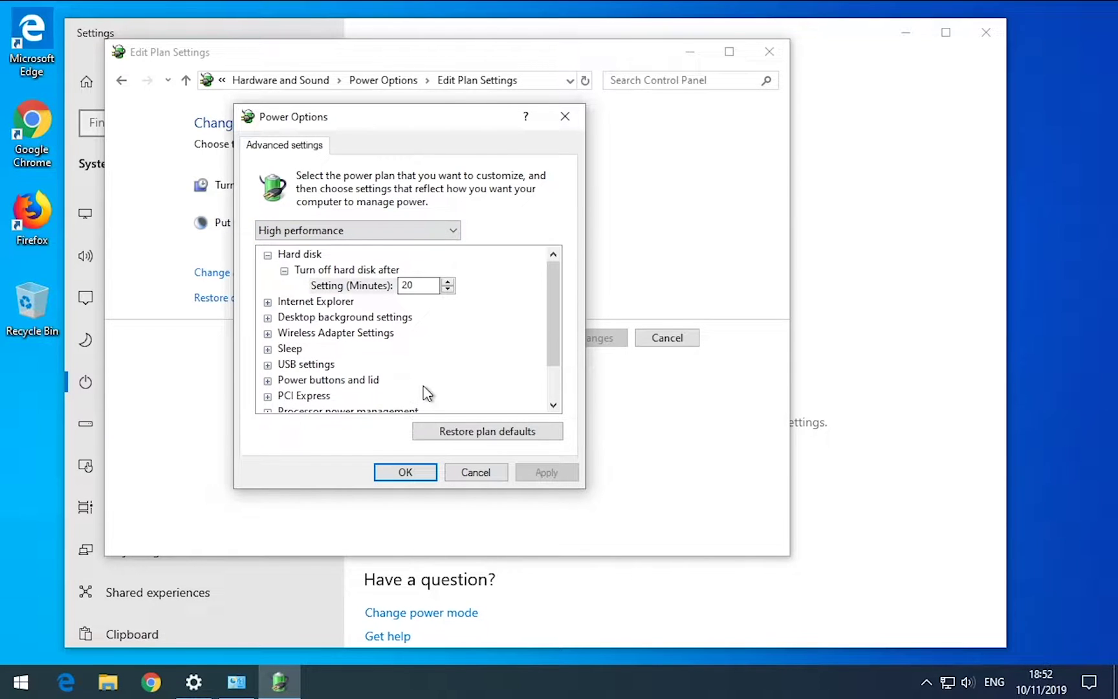
pyautogui.scroll(-1, 427, 393)
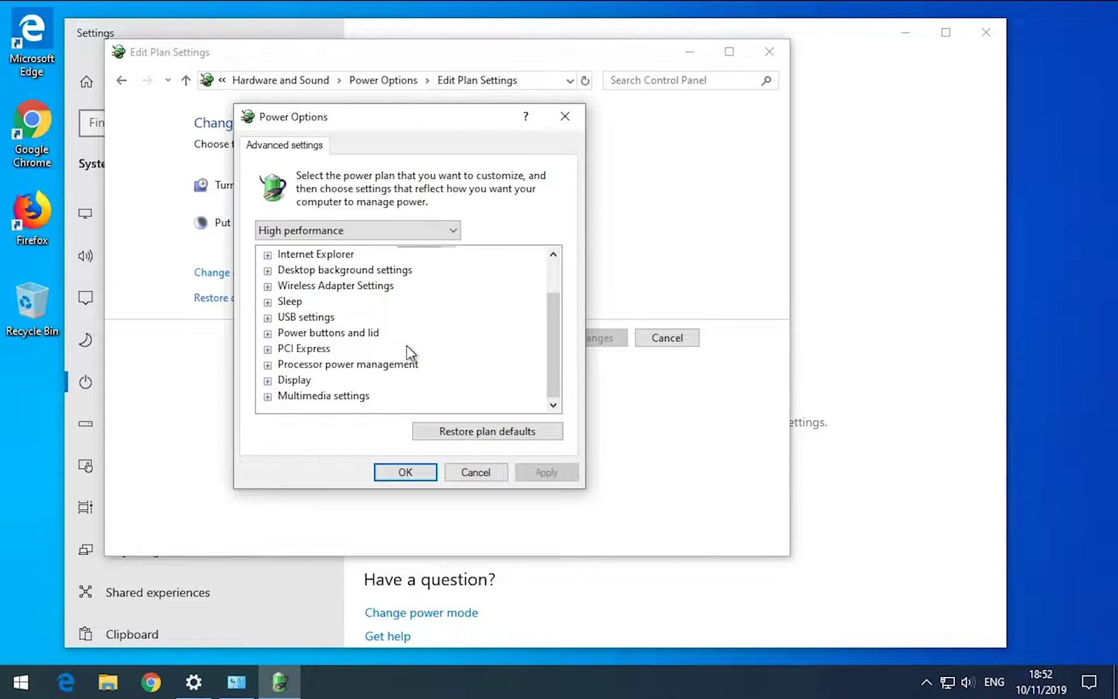
pyautogui.click(370, 231)
pyautogui.click(341, 277)
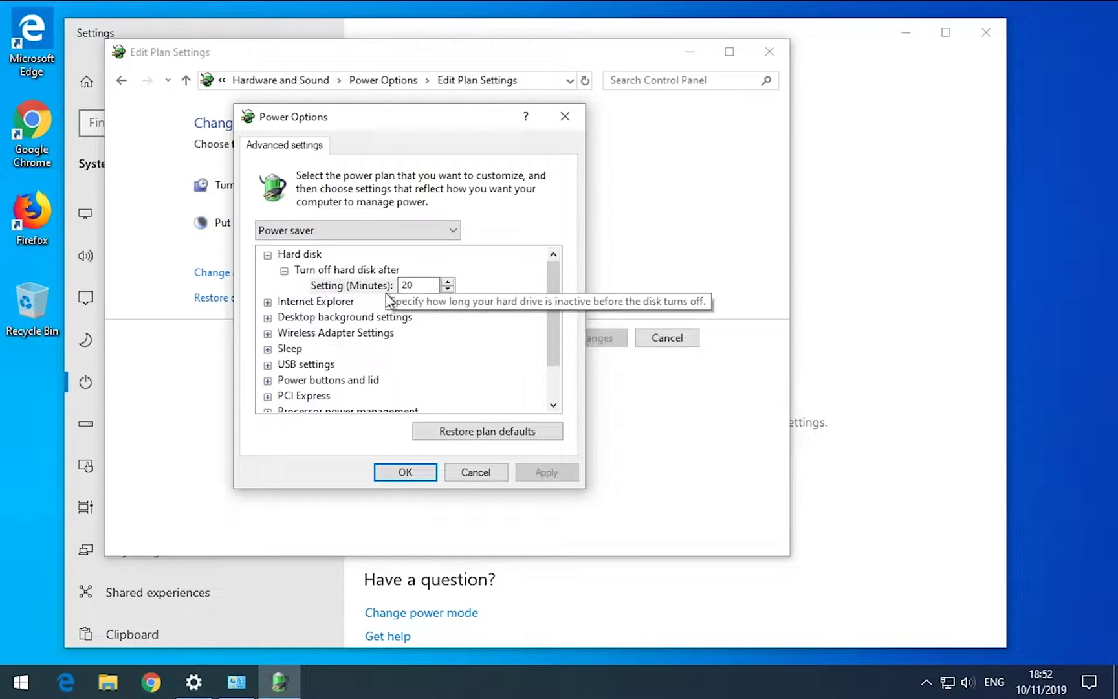
pyautogui.click(407, 473)
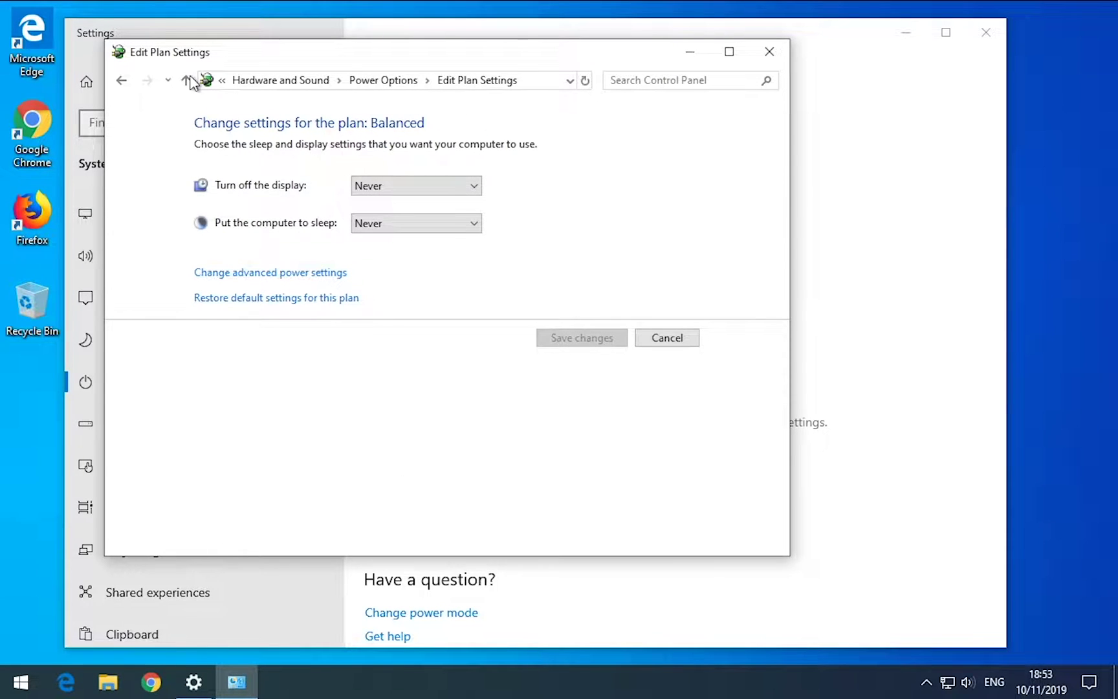
# Check Power saver's plan settings, then reactivate Balanced and reopen its plan settings.
pyautogui.click(121, 80)
pyautogui.click(332, 255)
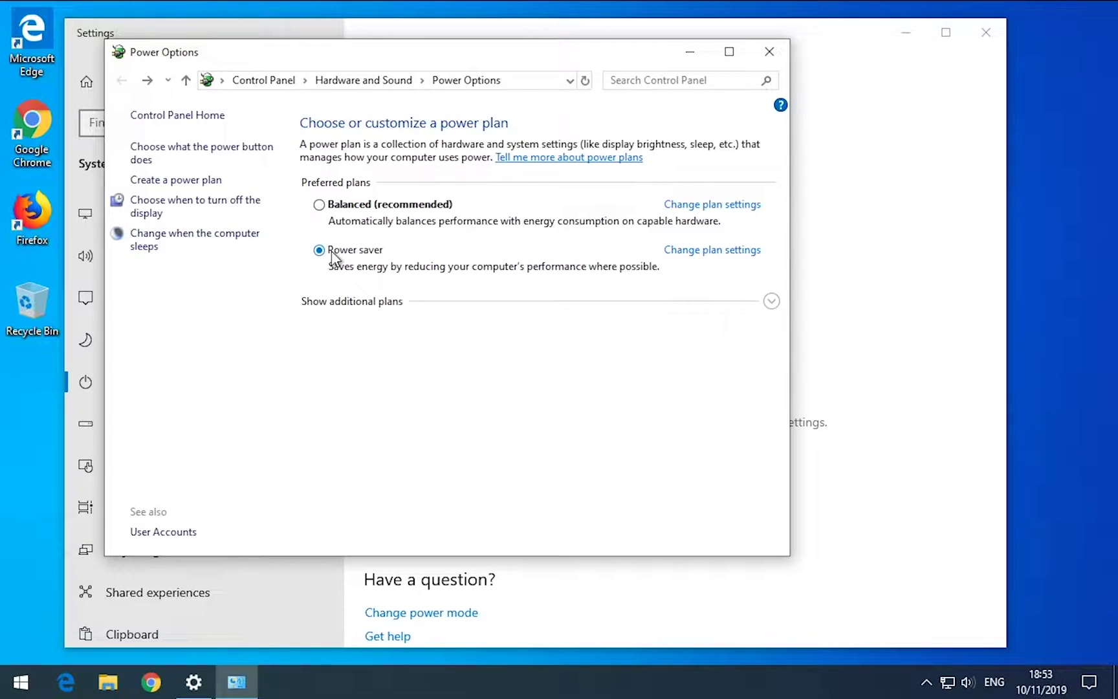
pyautogui.click(721, 255)
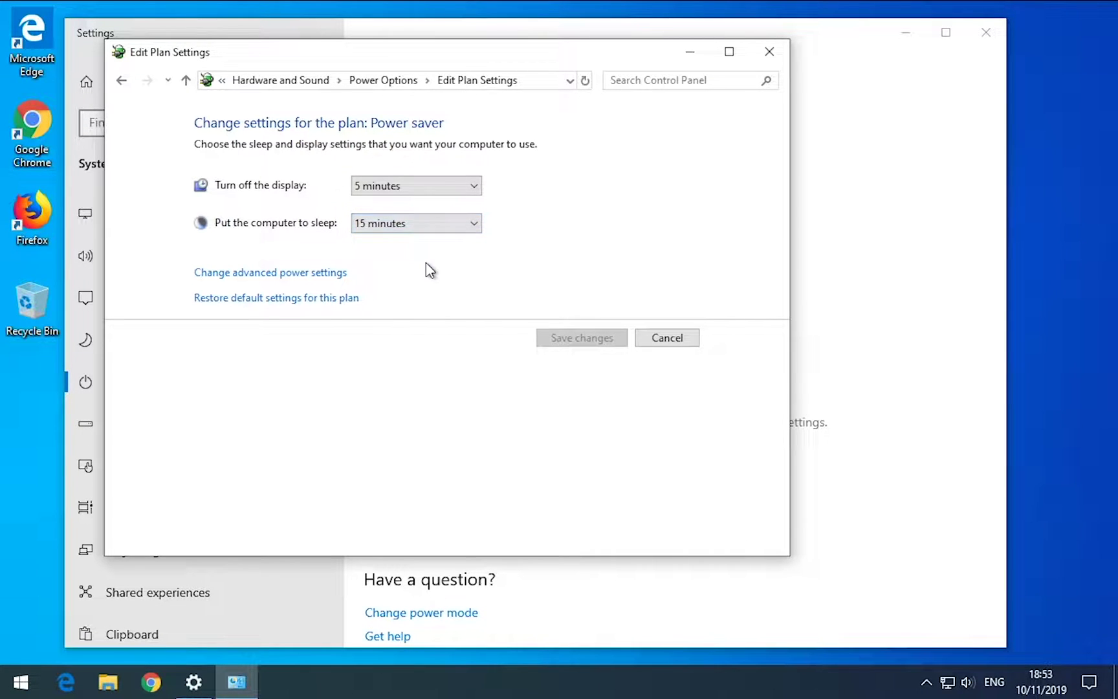
pyautogui.click(119, 81)
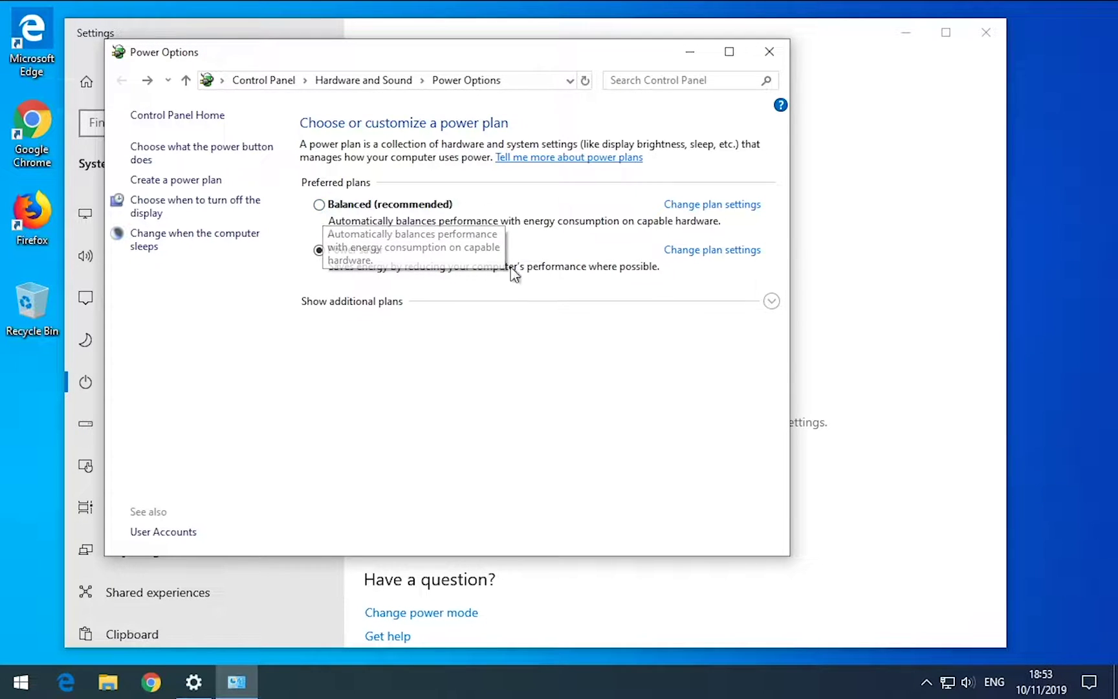
pyautogui.click(319, 204)
pyautogui.click(680, 204)
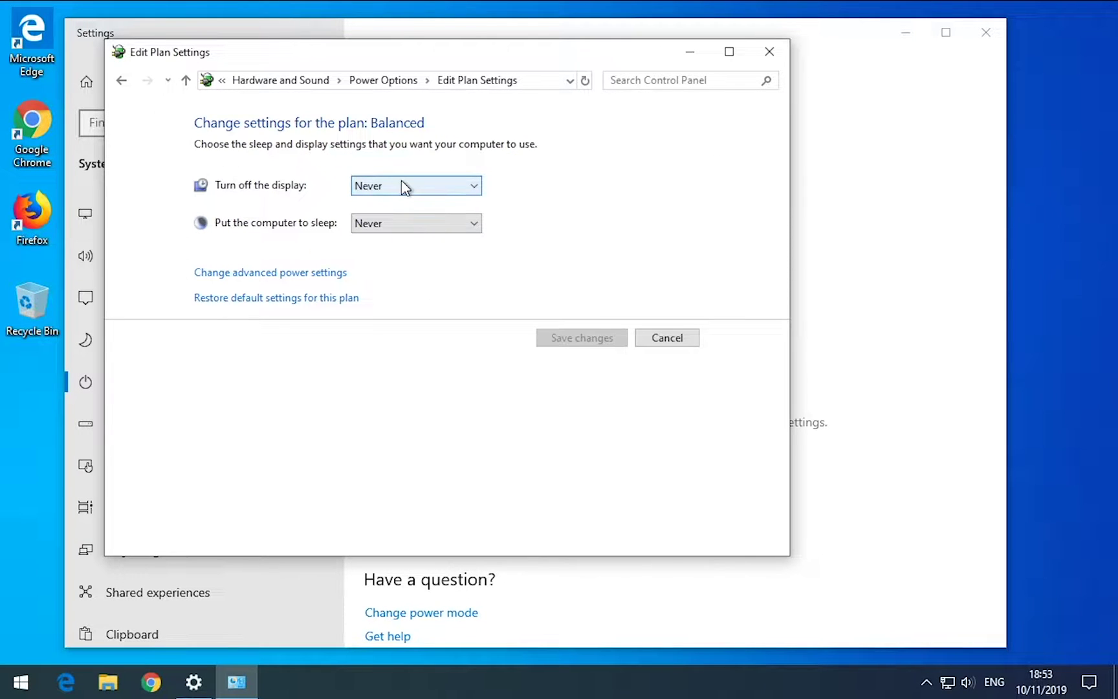
# Close Control Panel and Settings, then reopen Power & sleep via a 'powe' Start search.
pyautogui.hotkey('alt', 'F4')
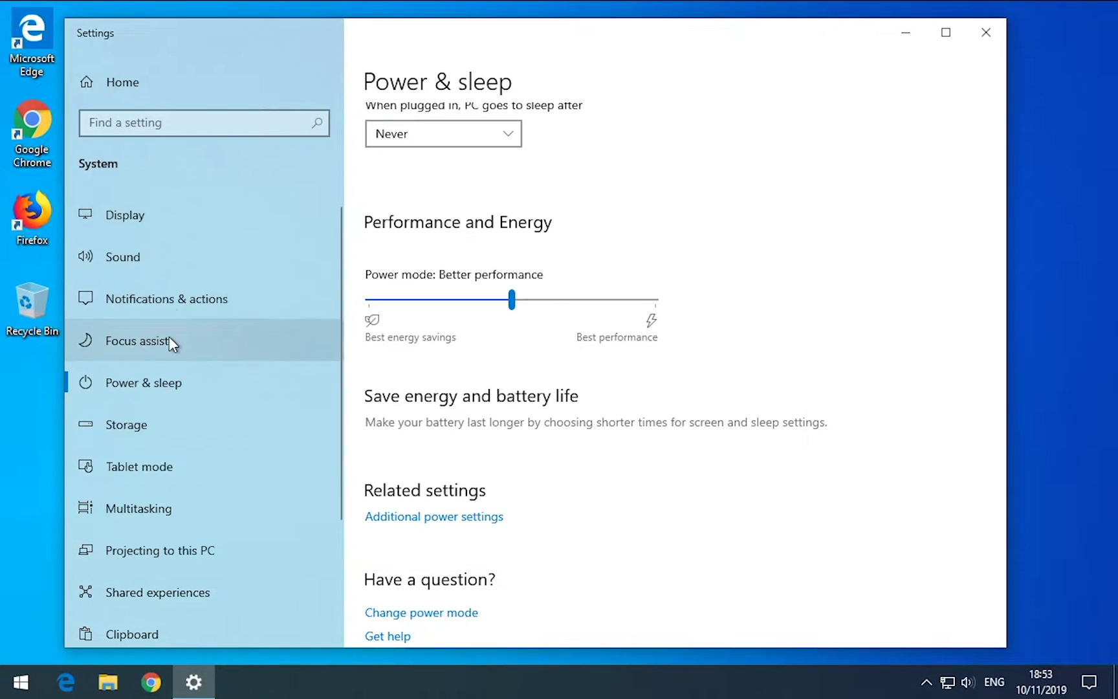
pyautogui.click(983, 26)
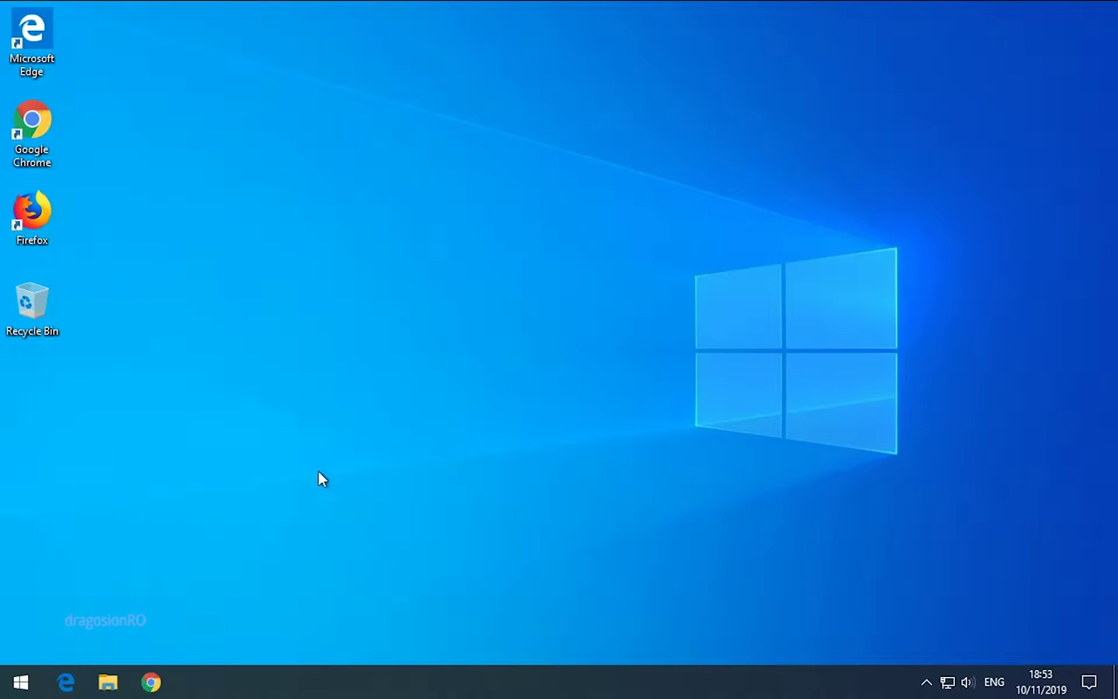
pyautogui.click(14, 689)
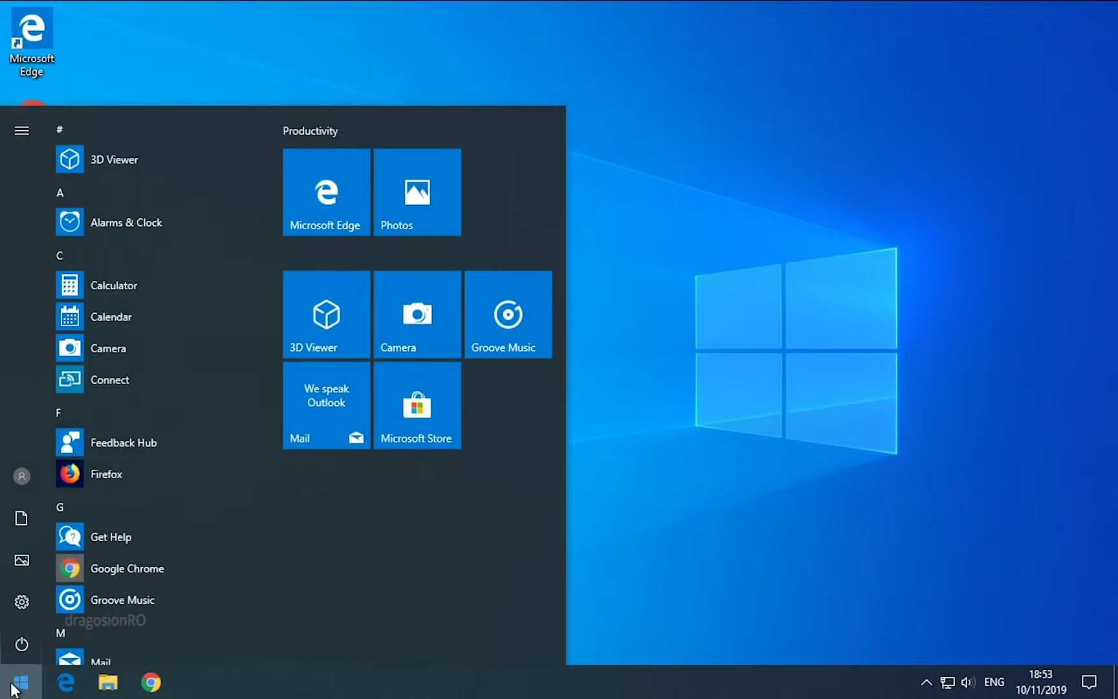
pyautogui.write('powe')
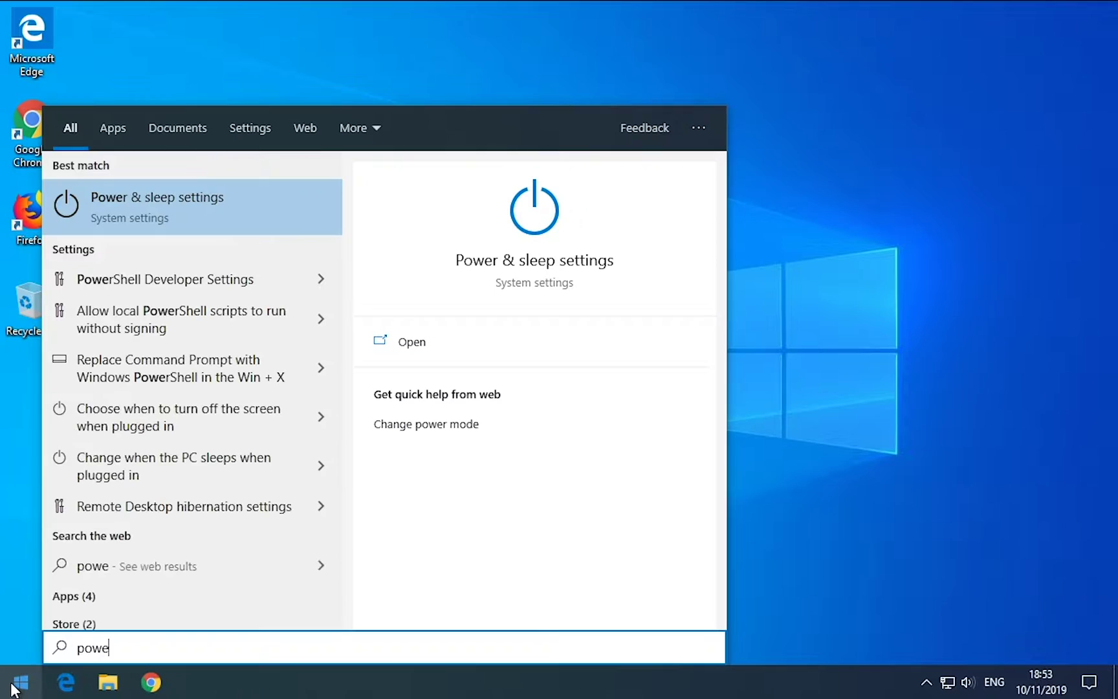
pyautogui.click(138, 204)
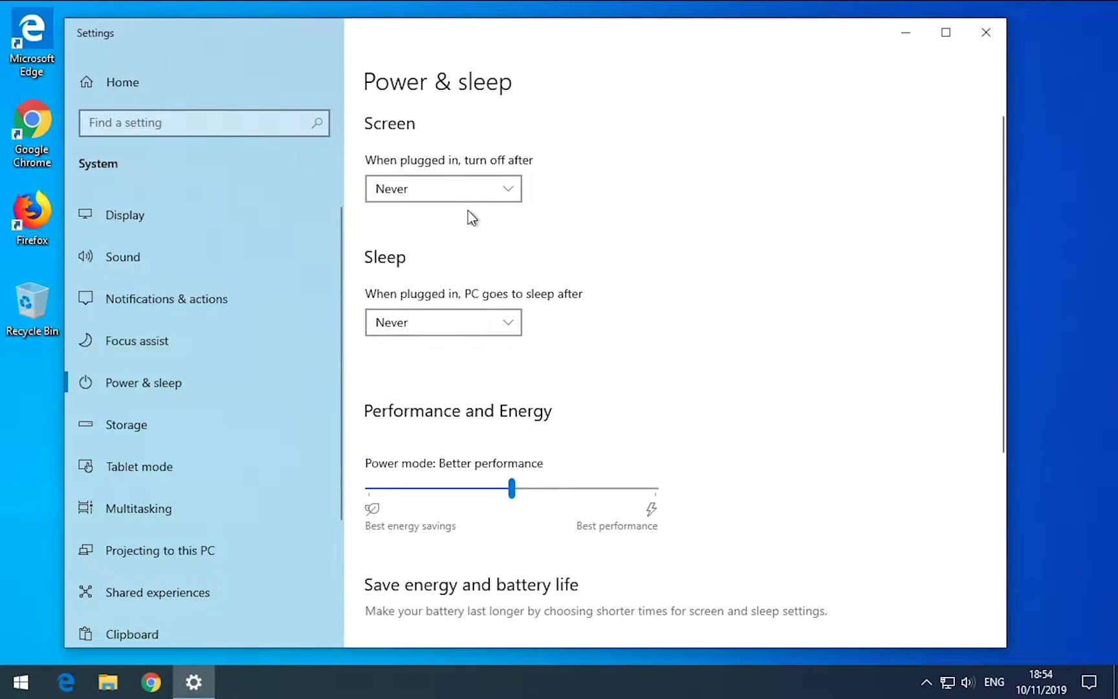
# Set the screen to turn off after 10 minutes and sleep after 1 hour.
pyautogui.click(482, 192)
pyautogui.click(421, 134)
pyautogui.click(435, 317)
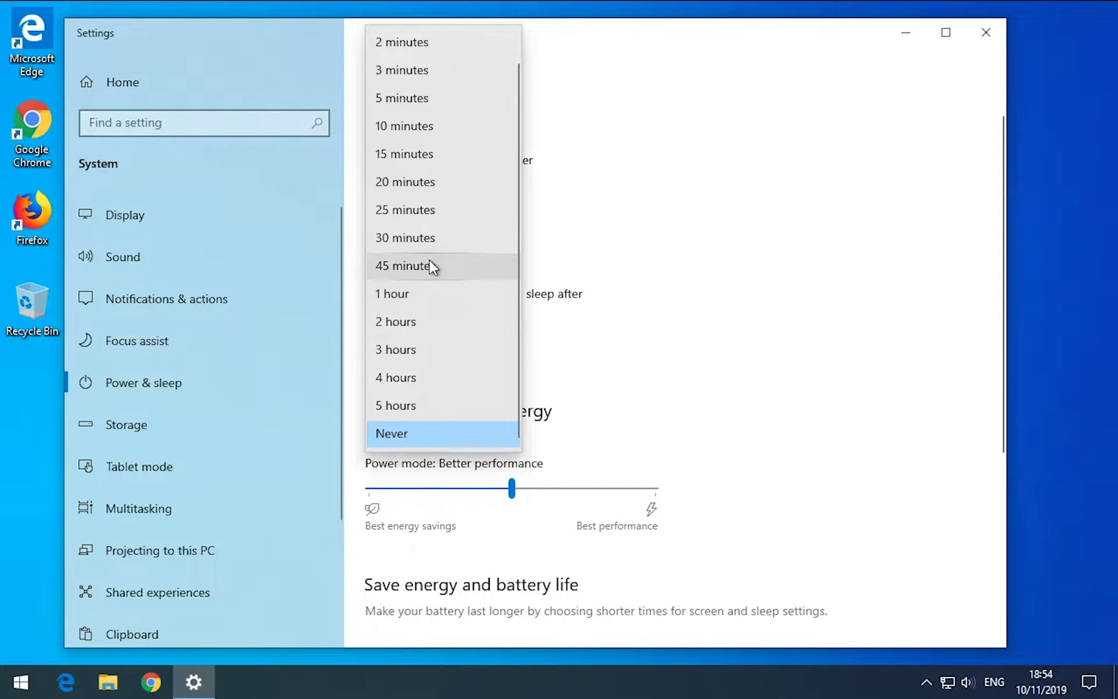
pyautogui.click(416, 293)
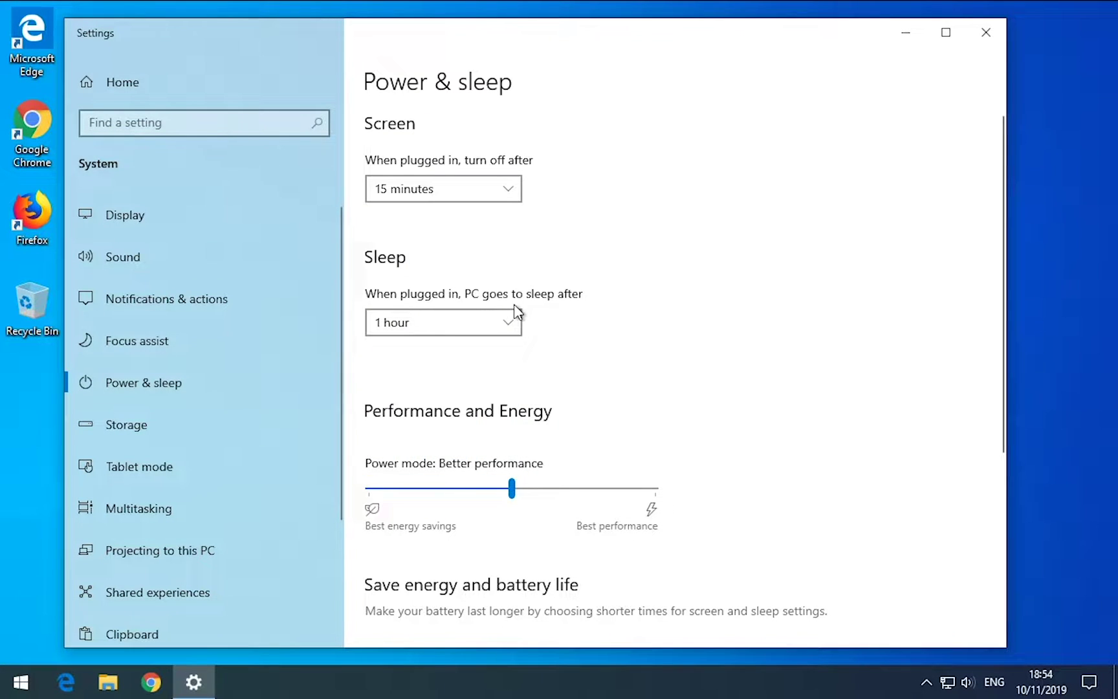
pyautogui.click(479, 190)
pyautogui.click(450, 131)
# Scroll through the Power & sleep page to review it, then close Settings.
pyautogui.scroll(-5, 661, 341)
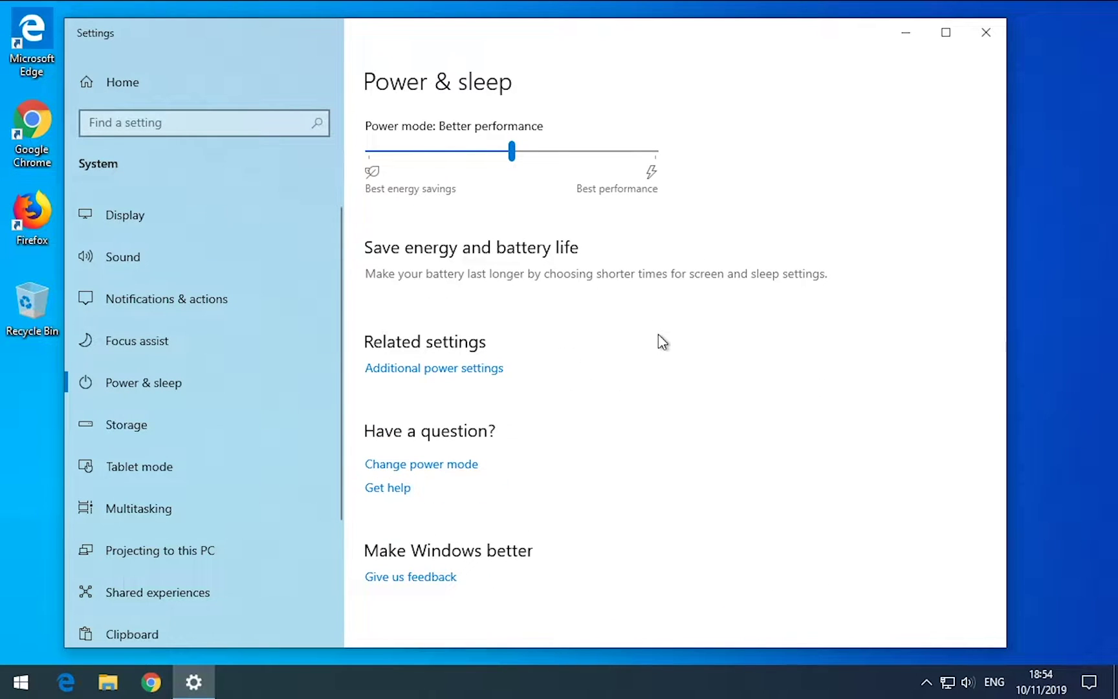
pyautogui.scroll(5, 658, 333)
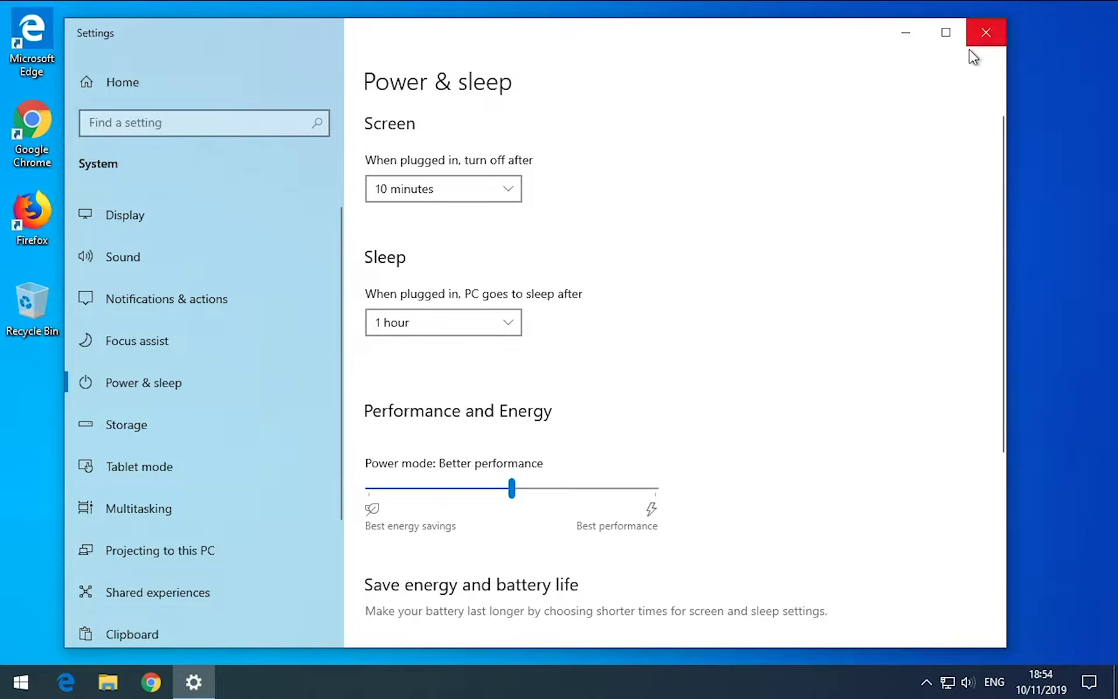
pyautogui.scroll(-5, 887, 297)
pyautogui.scroll(4, 886, 297)
pyautogui.scroll(1, 889, 302)
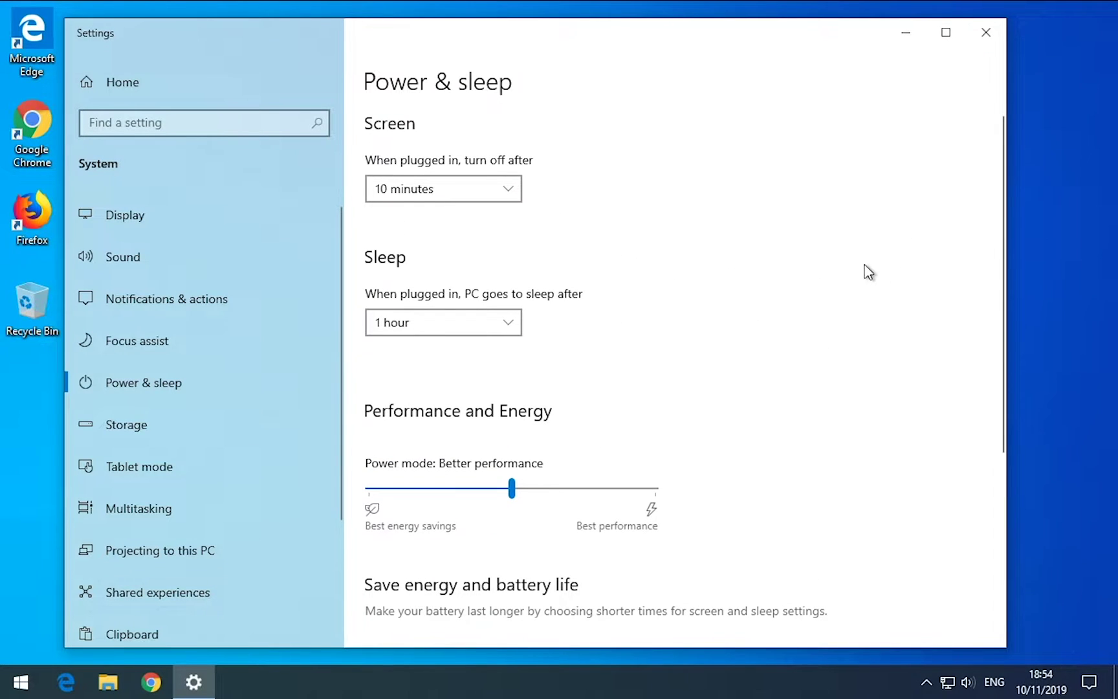
pyautogui.click(984, 32)
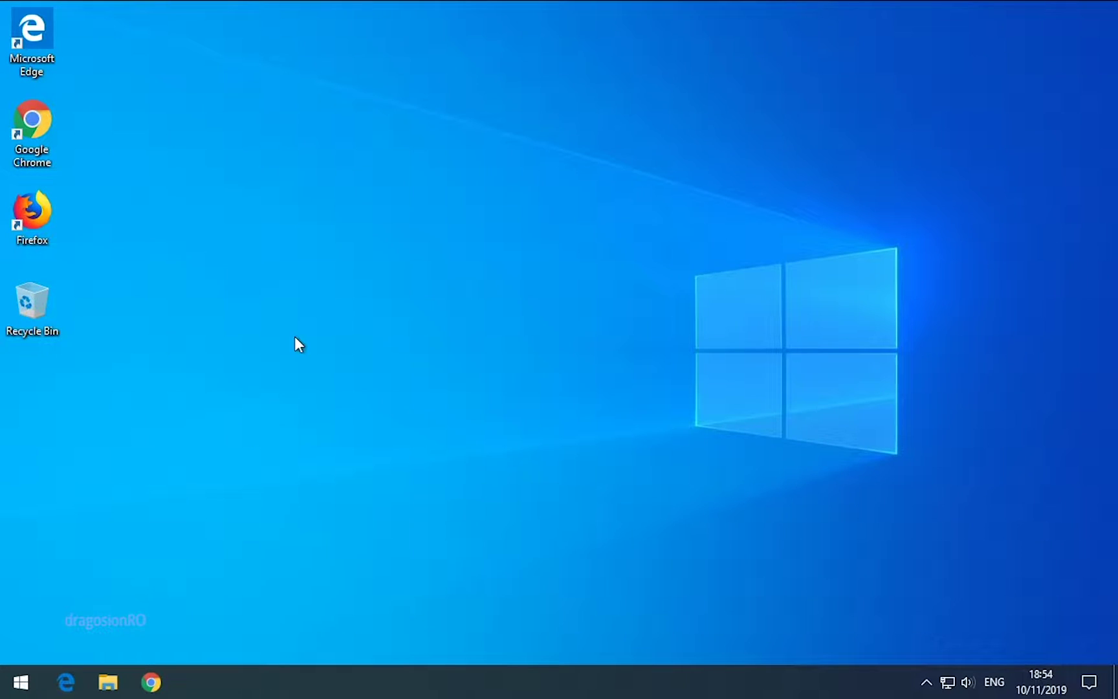
# Open the Start menu with the Windows key, showing apps and Productivity tiles.
pyautogui.press('super')
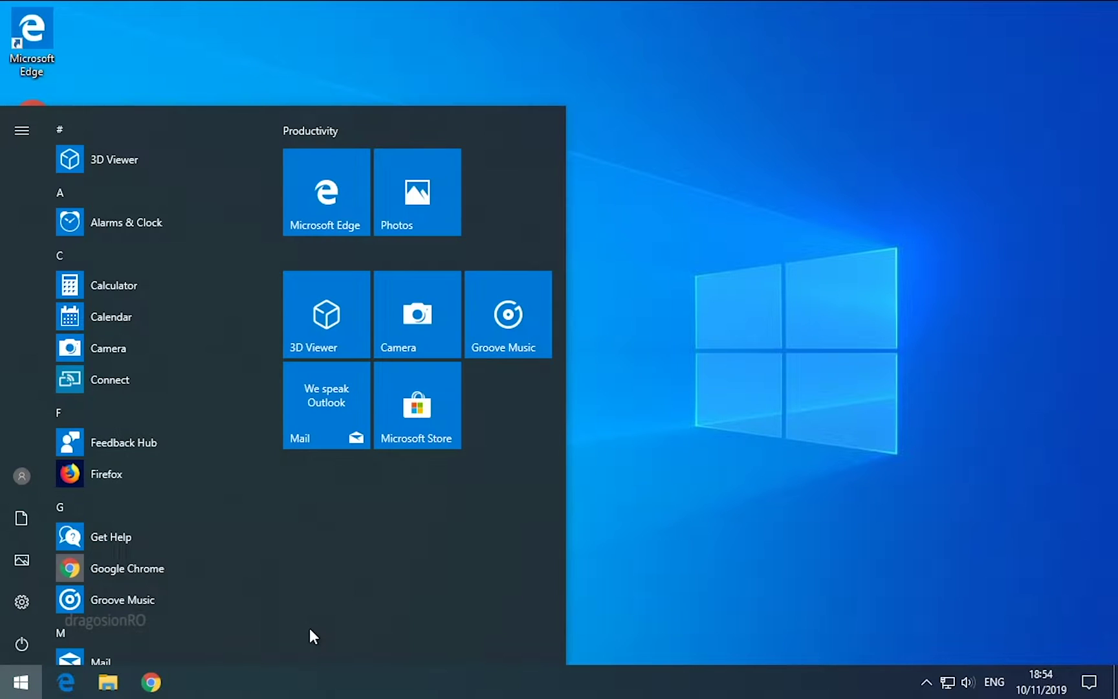